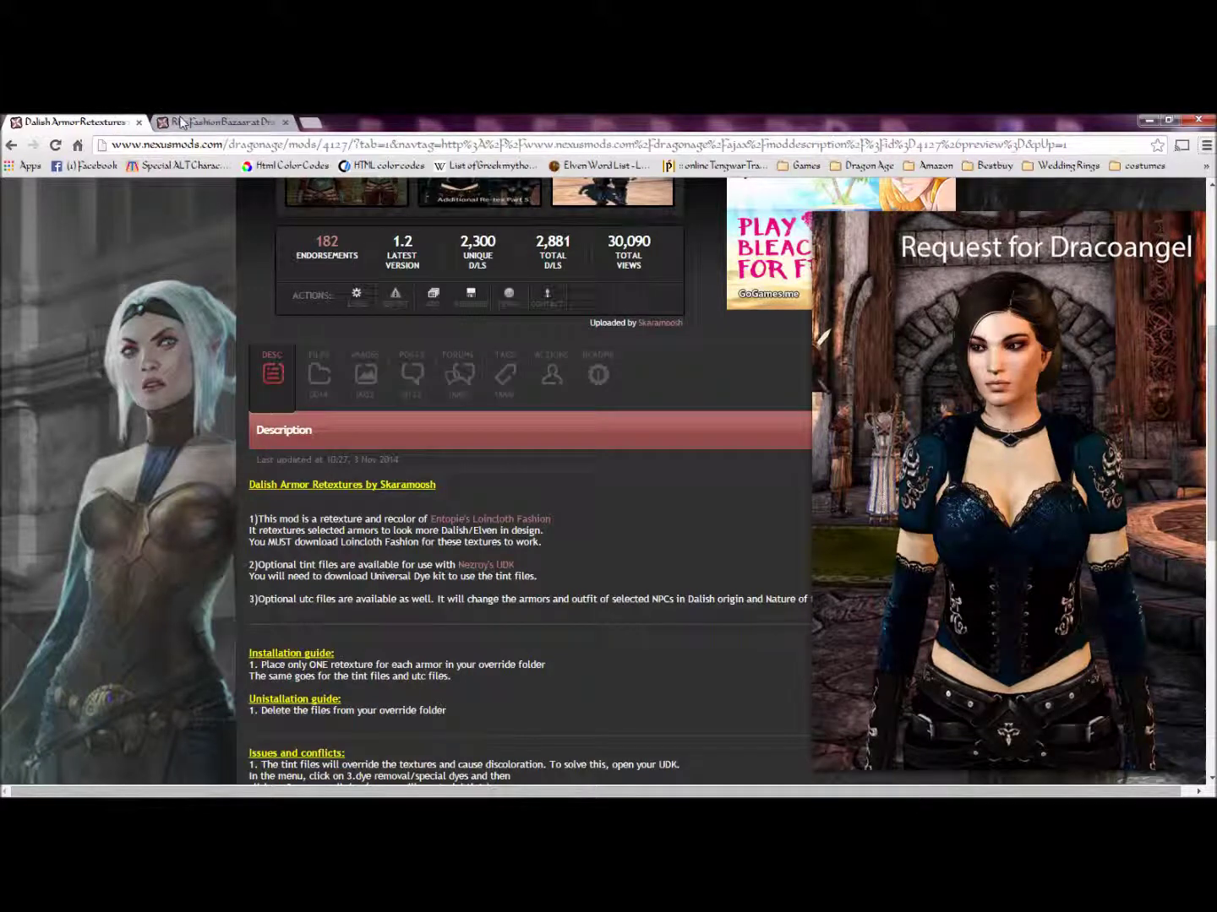
Switch to the RLs Fashion Bazaar mod page for Dragon Age: Origins on Nexus Mods
{"action": "left_click", "coordinate": [207, 122]}
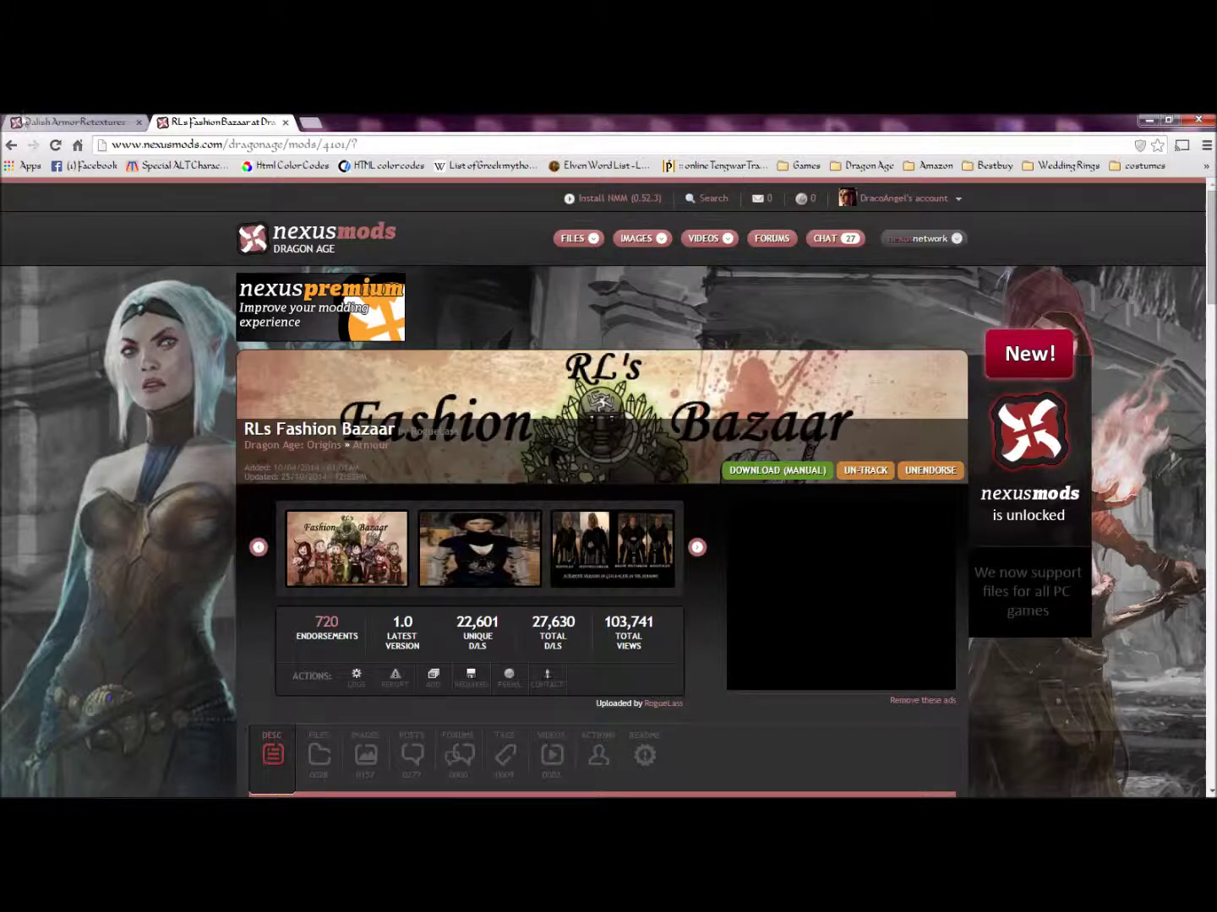
{"action": "left_click", "coordinate": [26, 122]}
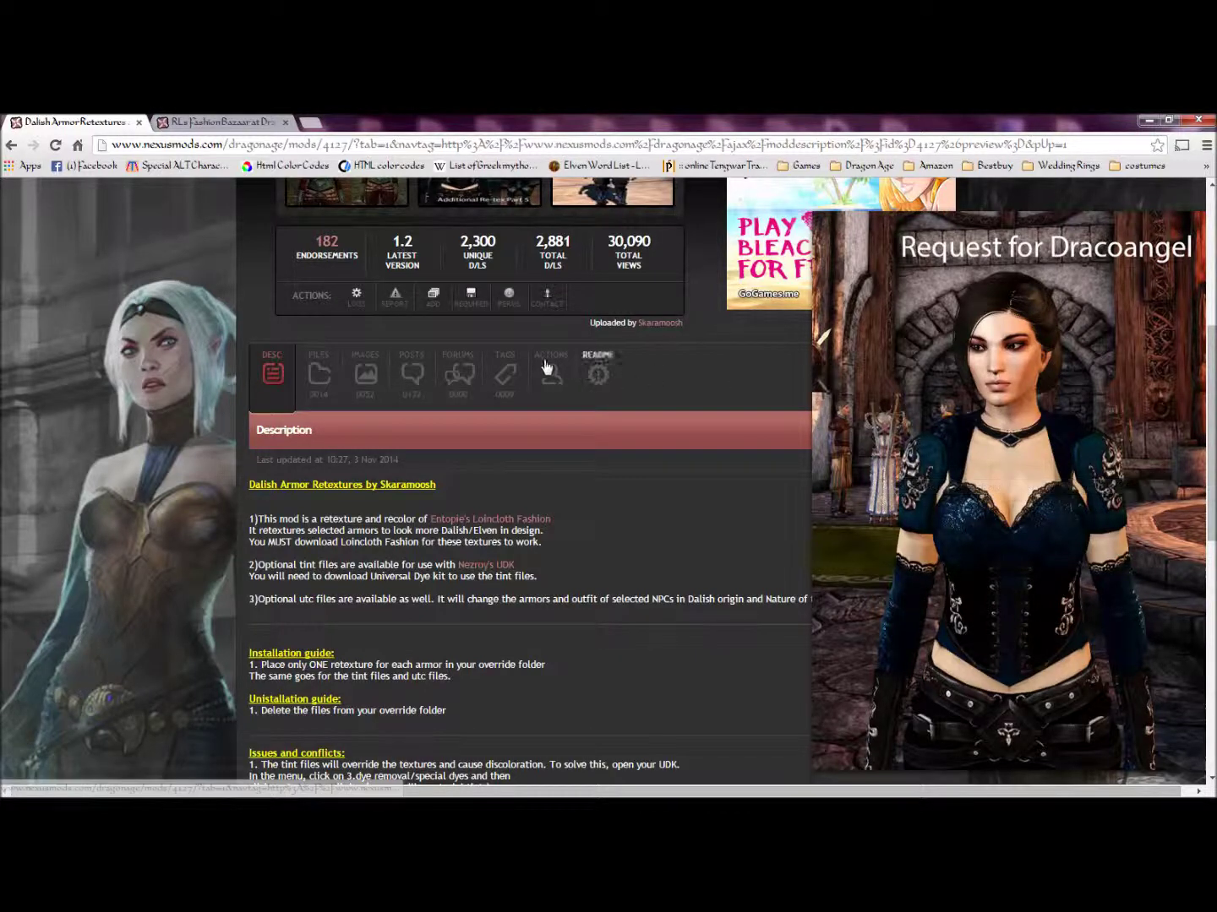
Show the Dalish Armor Retextures Files list and scroll through the optional retexture downloads
{"action": "left_click", "coordinate": [313, 376]}
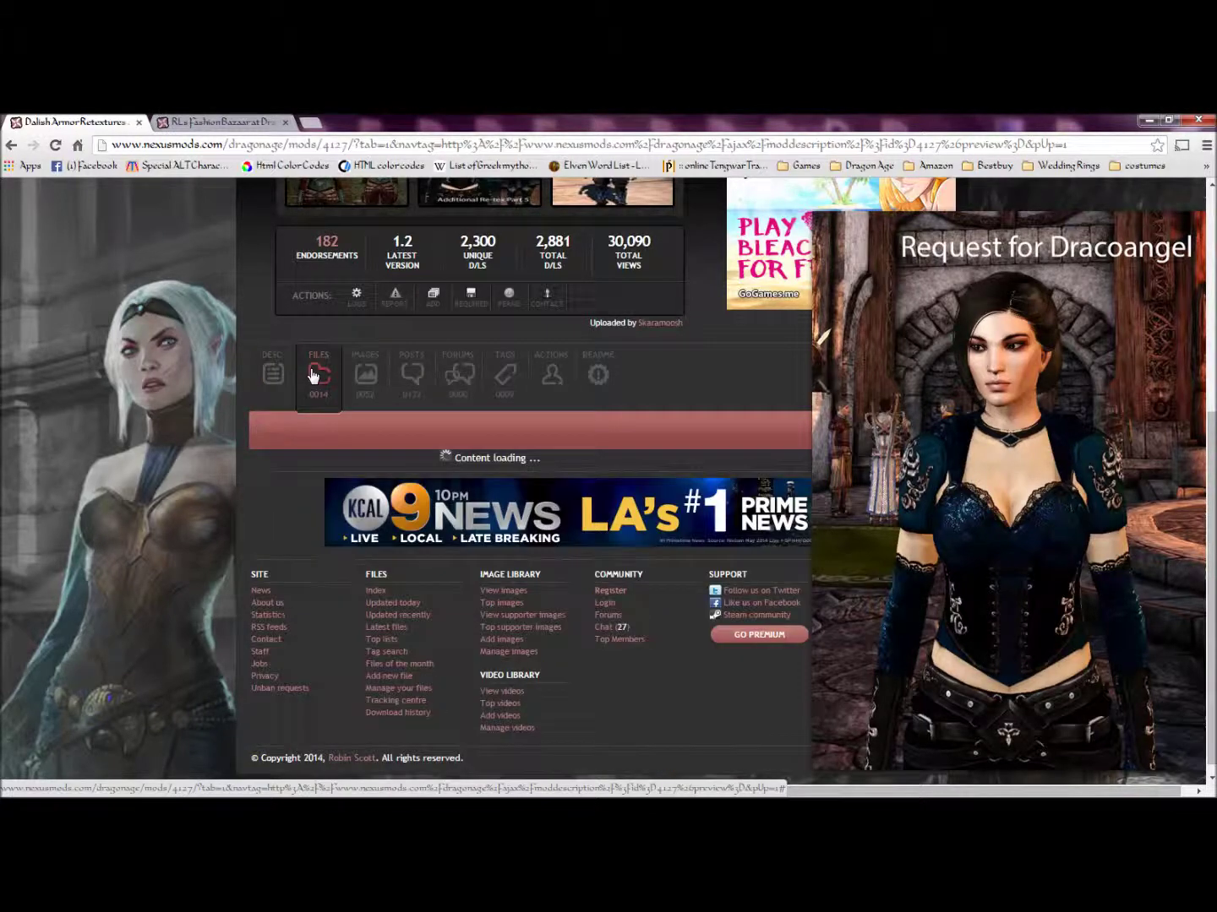
{"action": "scroll", "coordinate": [689, 523], "scroll_direction": "down", "scroll_amount": 4}
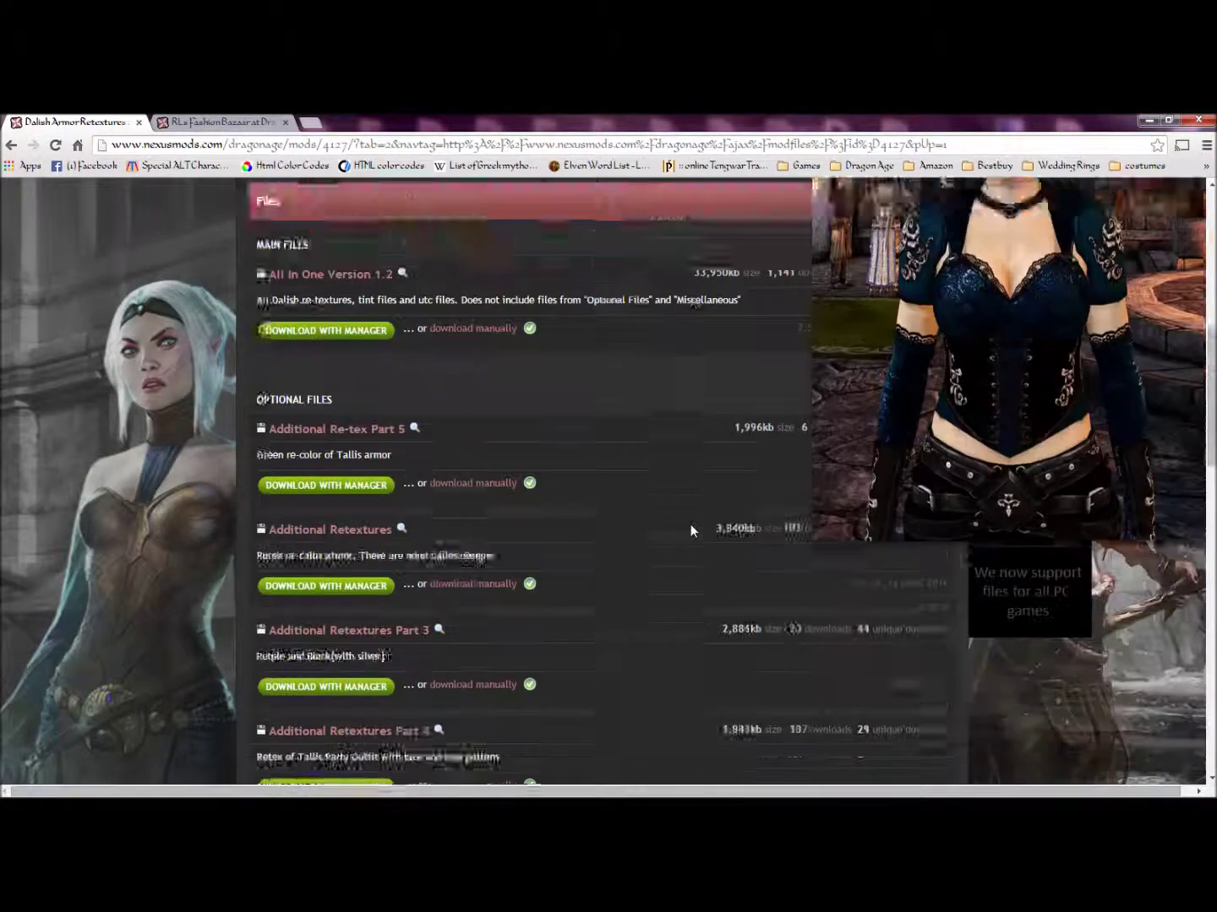
{"action": "scroll", "coordinate": [689, 524], "scroll_direction": "down", "scroll_amount": 4}
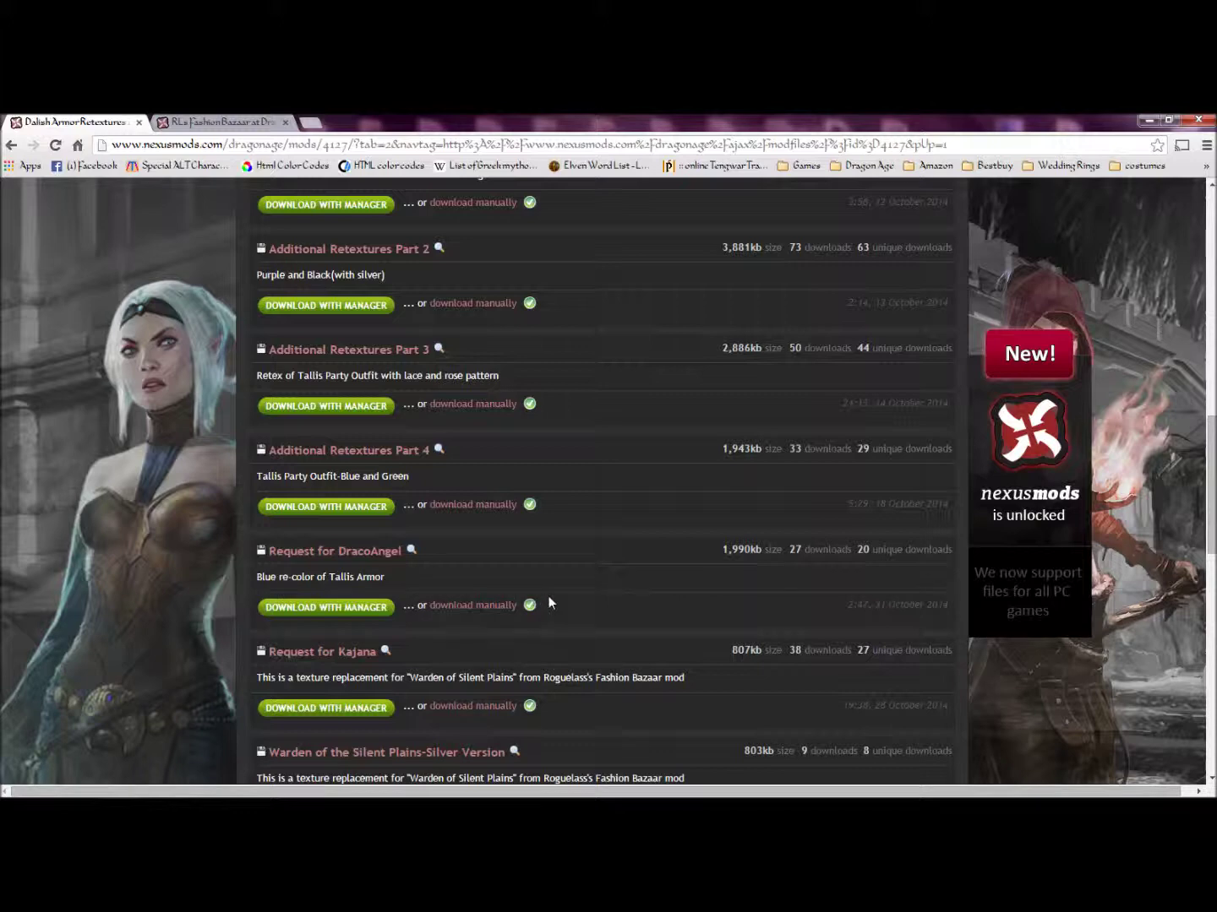
{"action": "scroll", "coordinate": [579, 626], "scroll_direction": "up", "scroll_amount": 7}
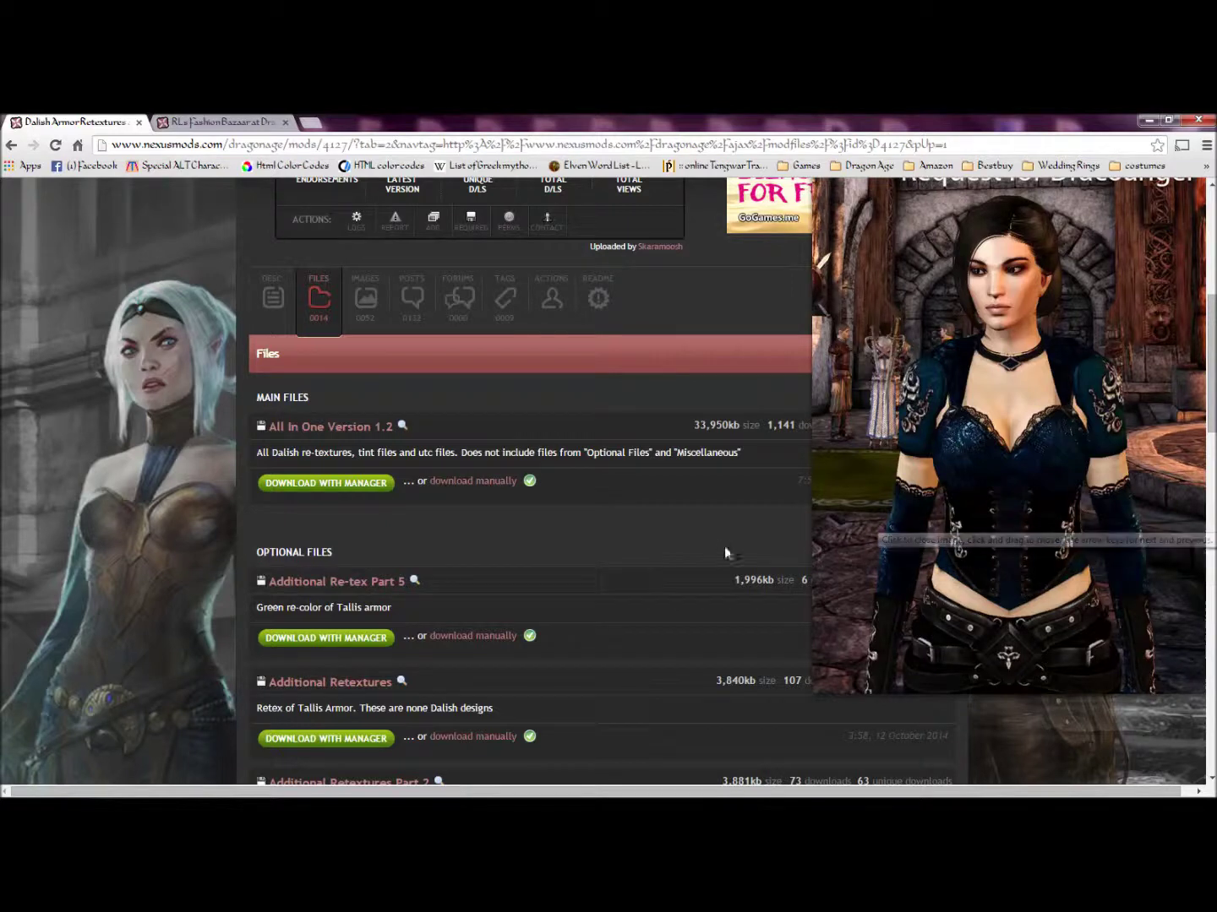
{"action": "mouse_move", "coordinate": [208, 790]}
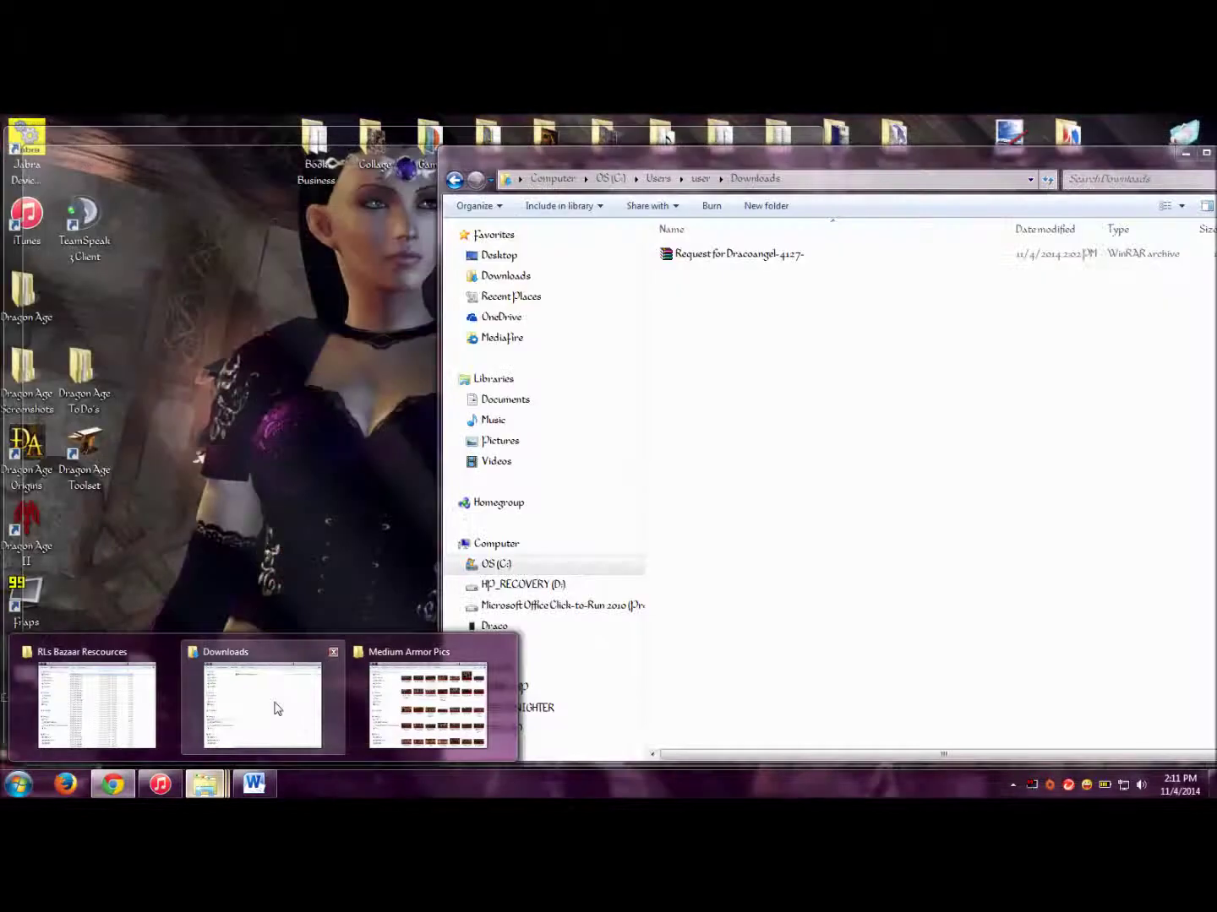
Extract the downloaded armor archive in Downloads and open ef_cth_tala_od from blue tallis armor
{"action": "left_click", "coordinate": [275, 709]}
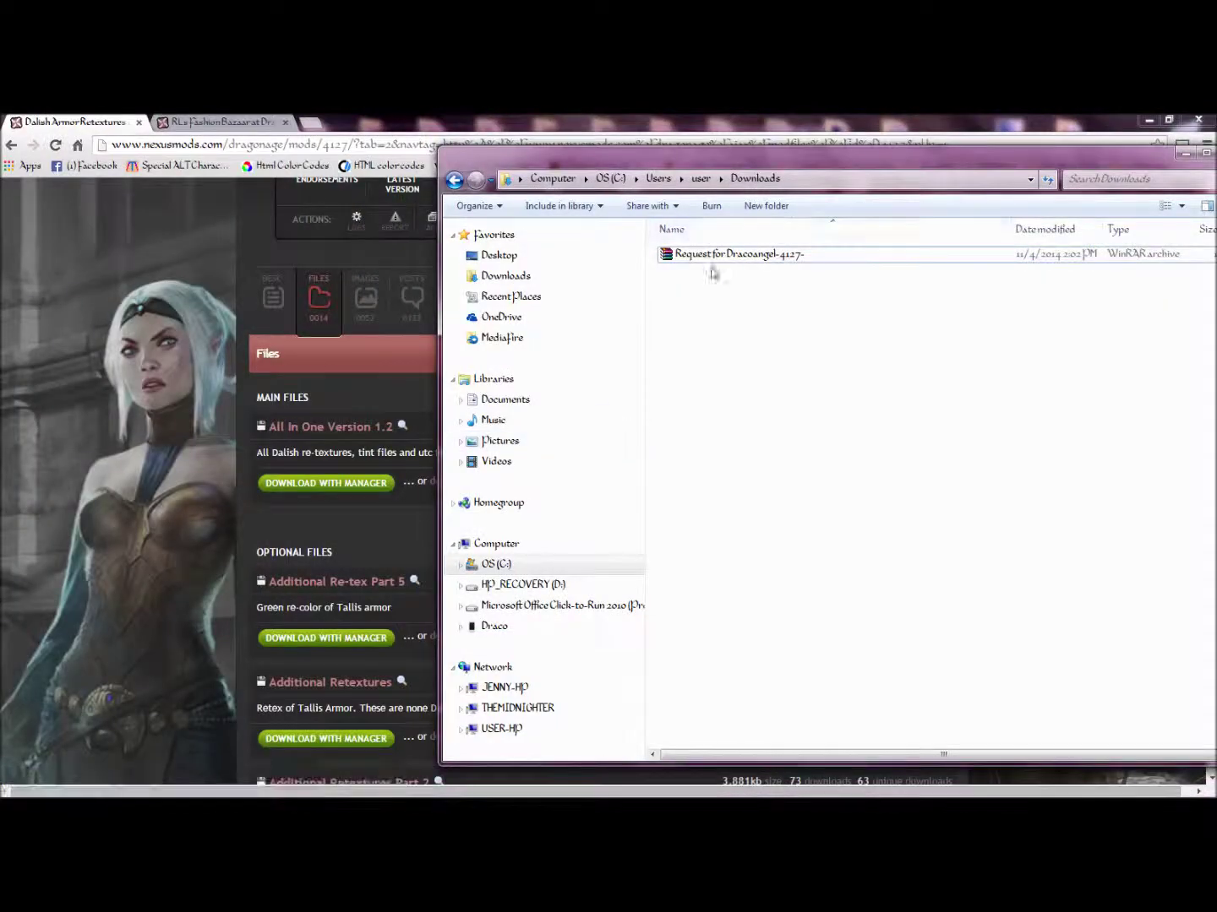
{"action": "left_click", "coordinate": [718, 259]}
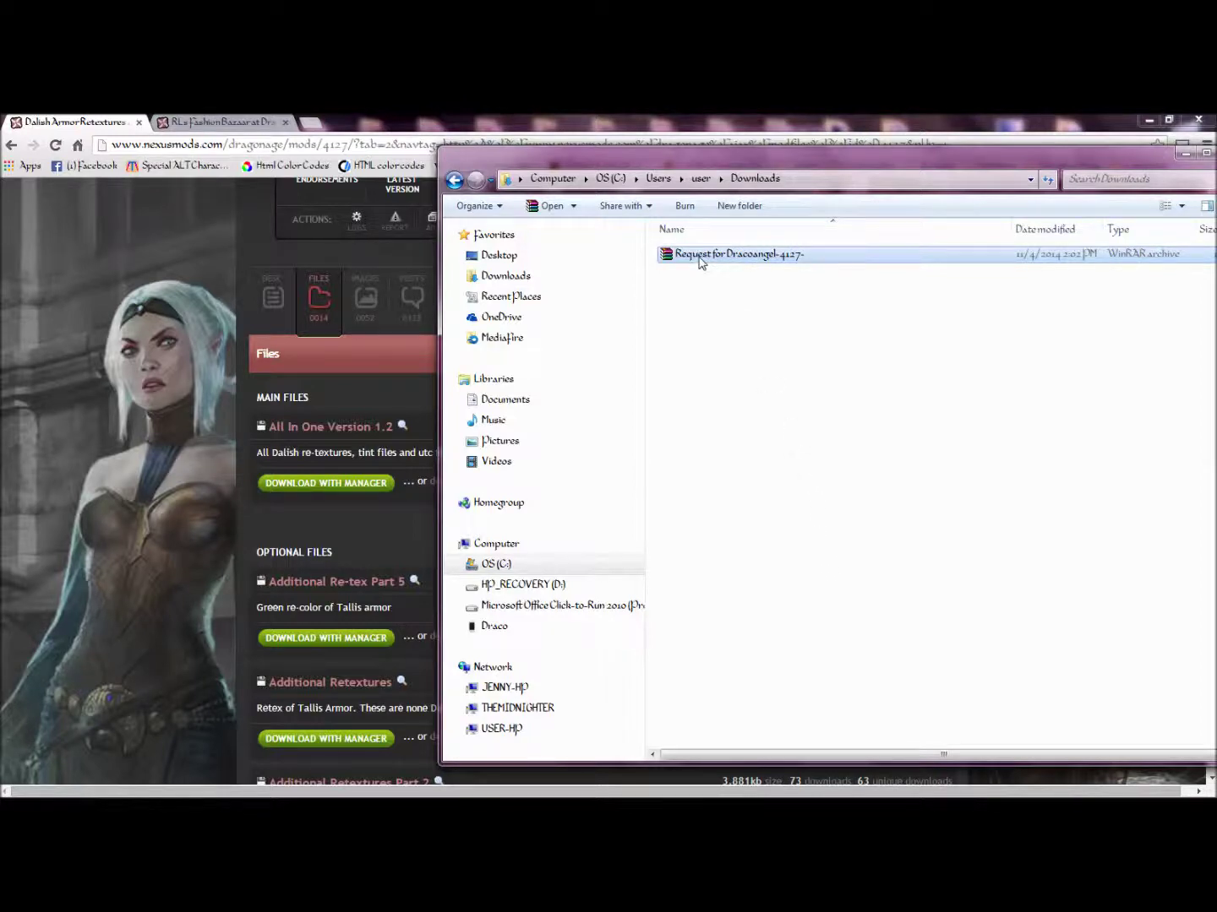
{"action": "mouse_move", "coordinate": [697, 262]}
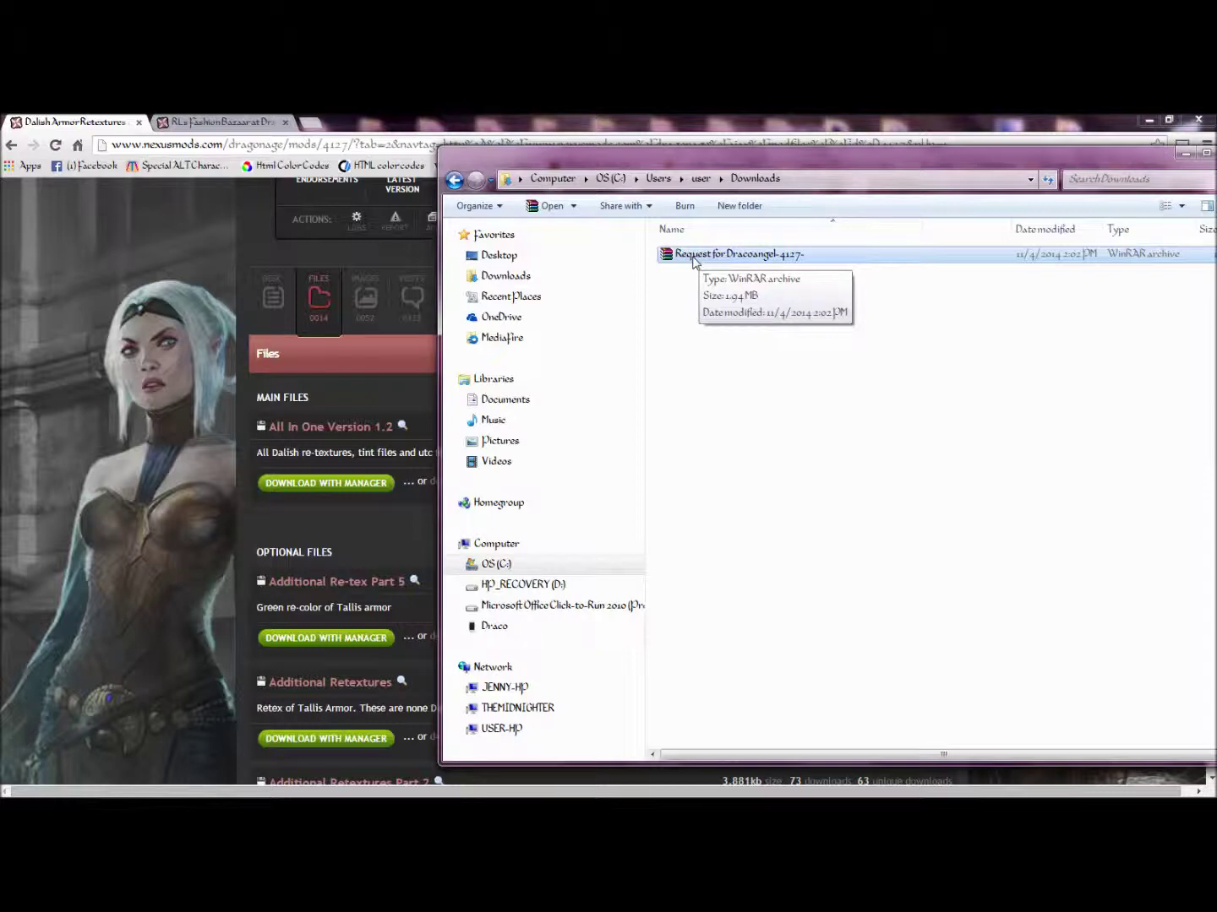
{"action": "right_click", "coordinate": [693, 262]}
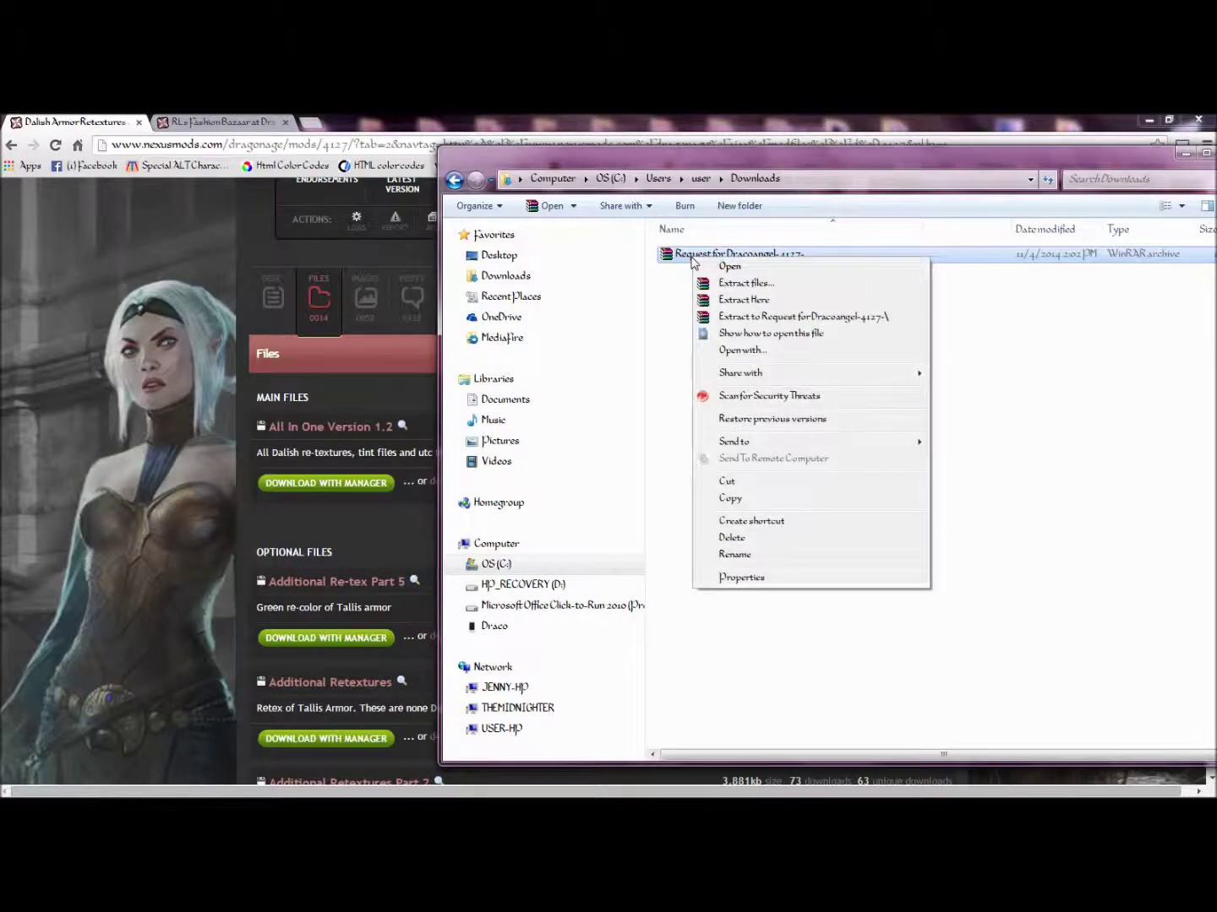
{"action": "left_click", "coordinate": [754, 300]}
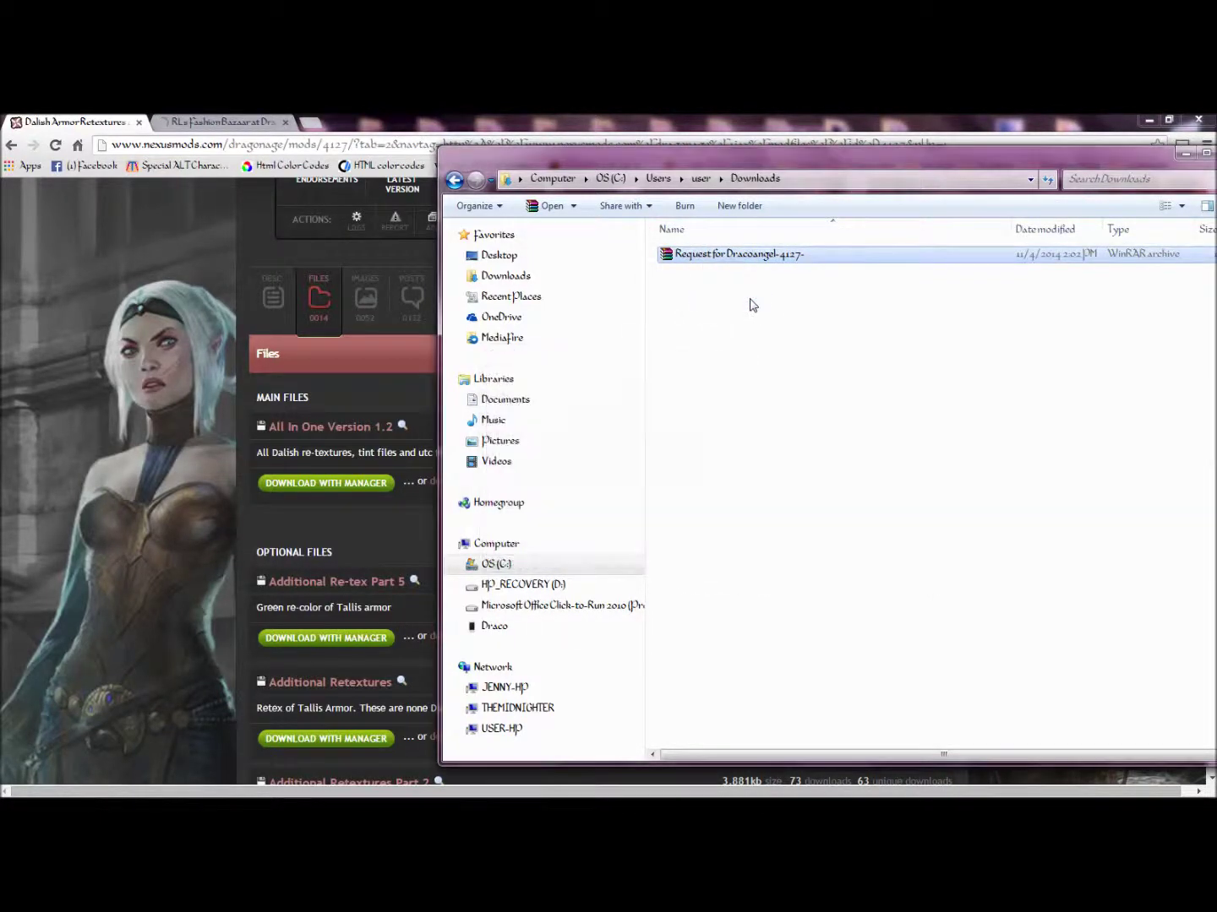
{"action": "double_click", "coordinate": [718, 254]}
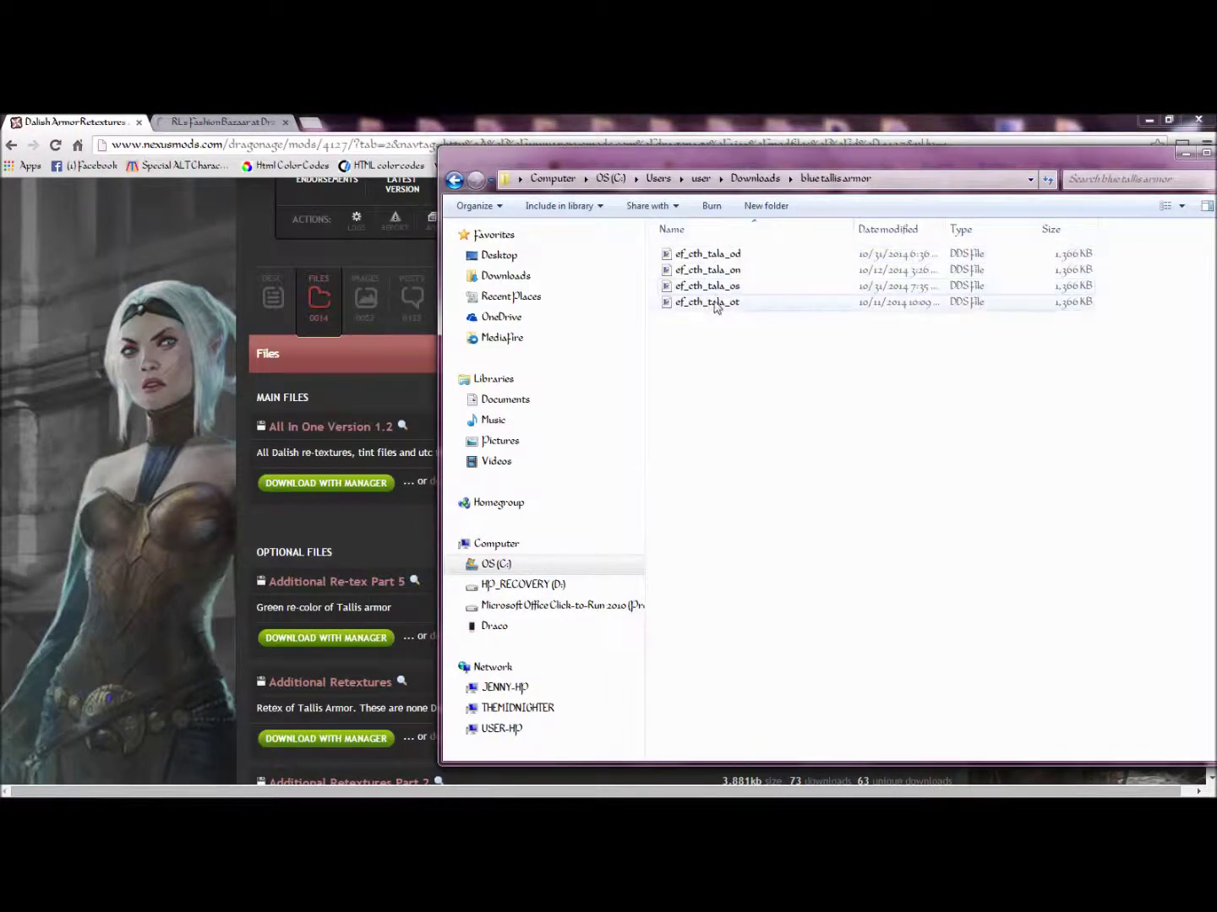
{"action": "left_click", "coordinate": [703, 260]}
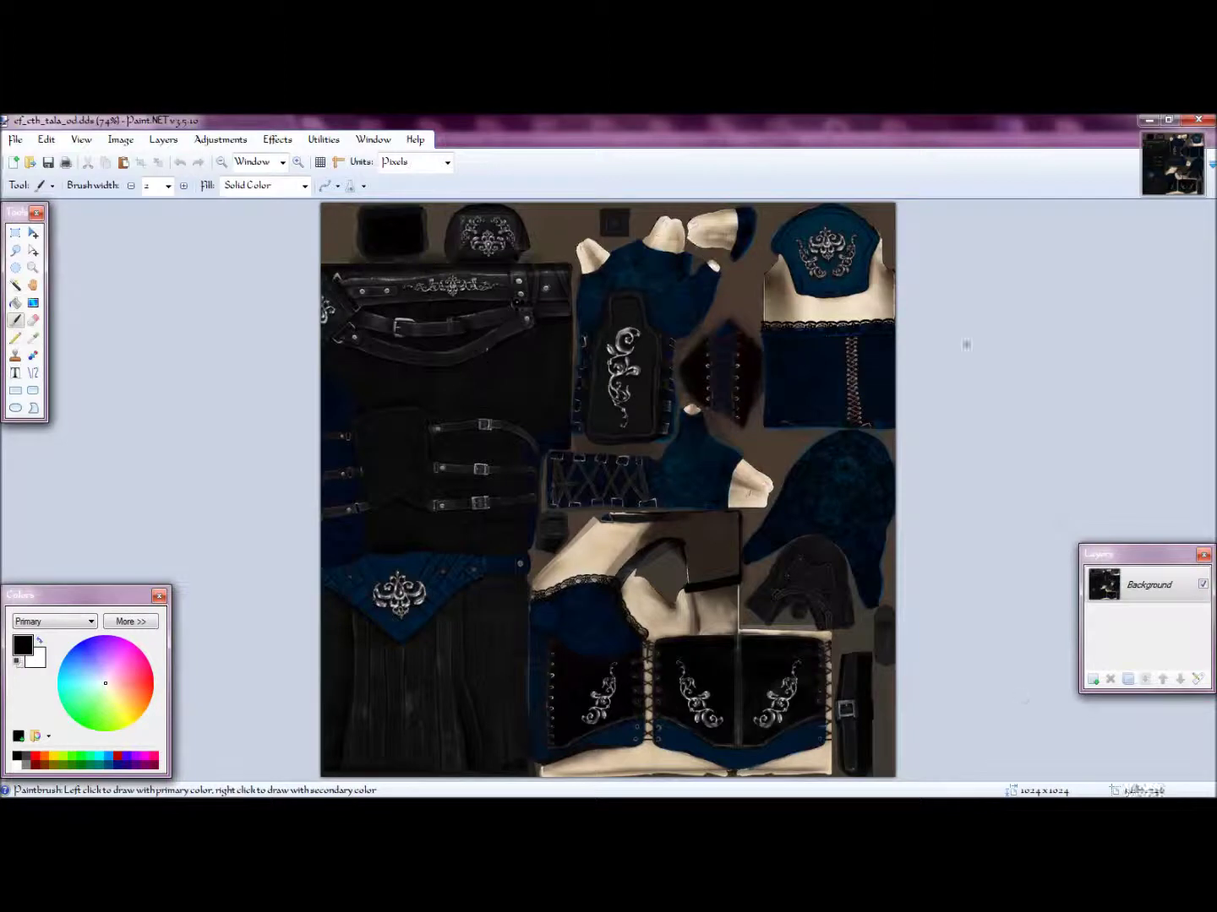
Close the ef_cth_tala_od texture in Paint.NET to return to the blue tallis armor folder
{"action": "left_click", "coordinate": [1197, 119]}
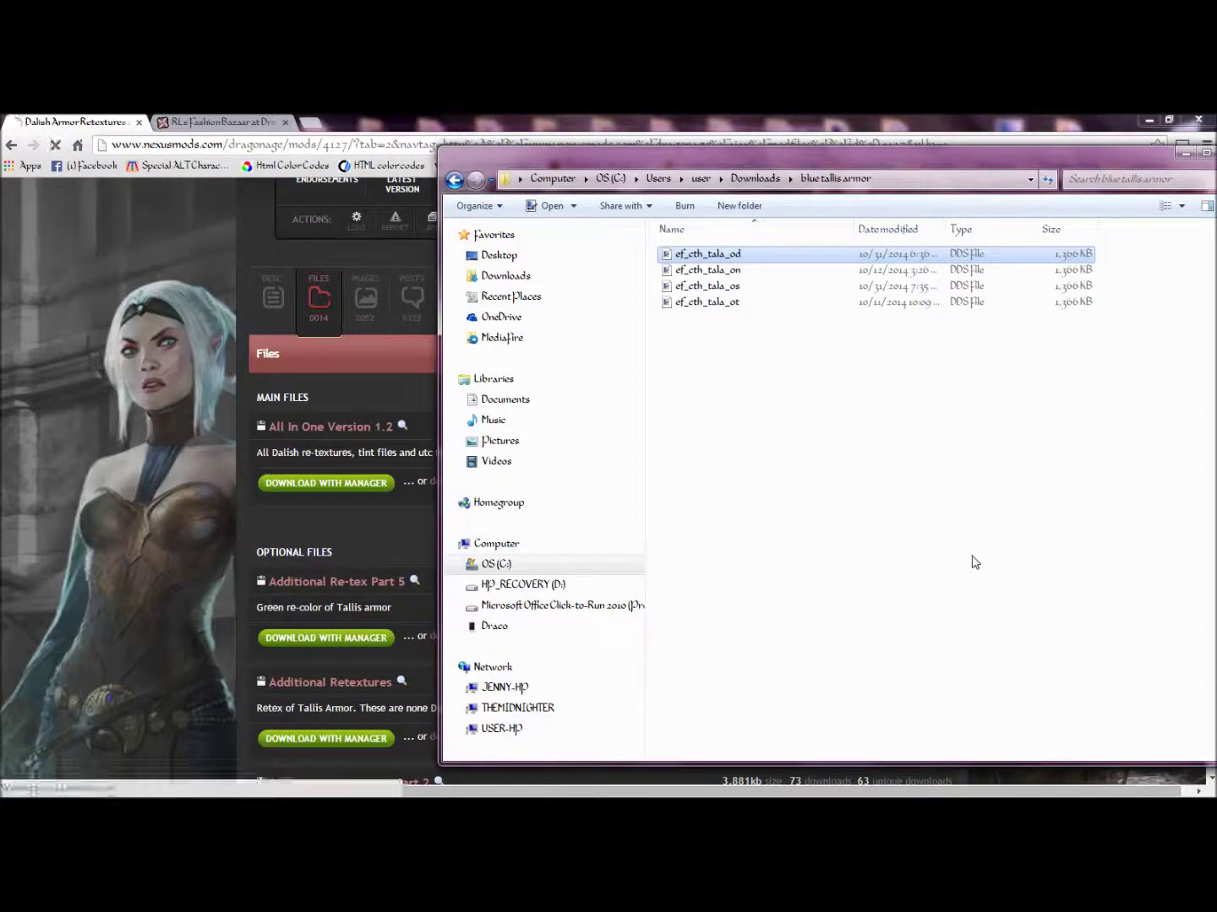
Preview the Brandel's Reach picture from Medium Armor Pics, then close it
{"action": "left_click", "coordinate": [1148, 120]}
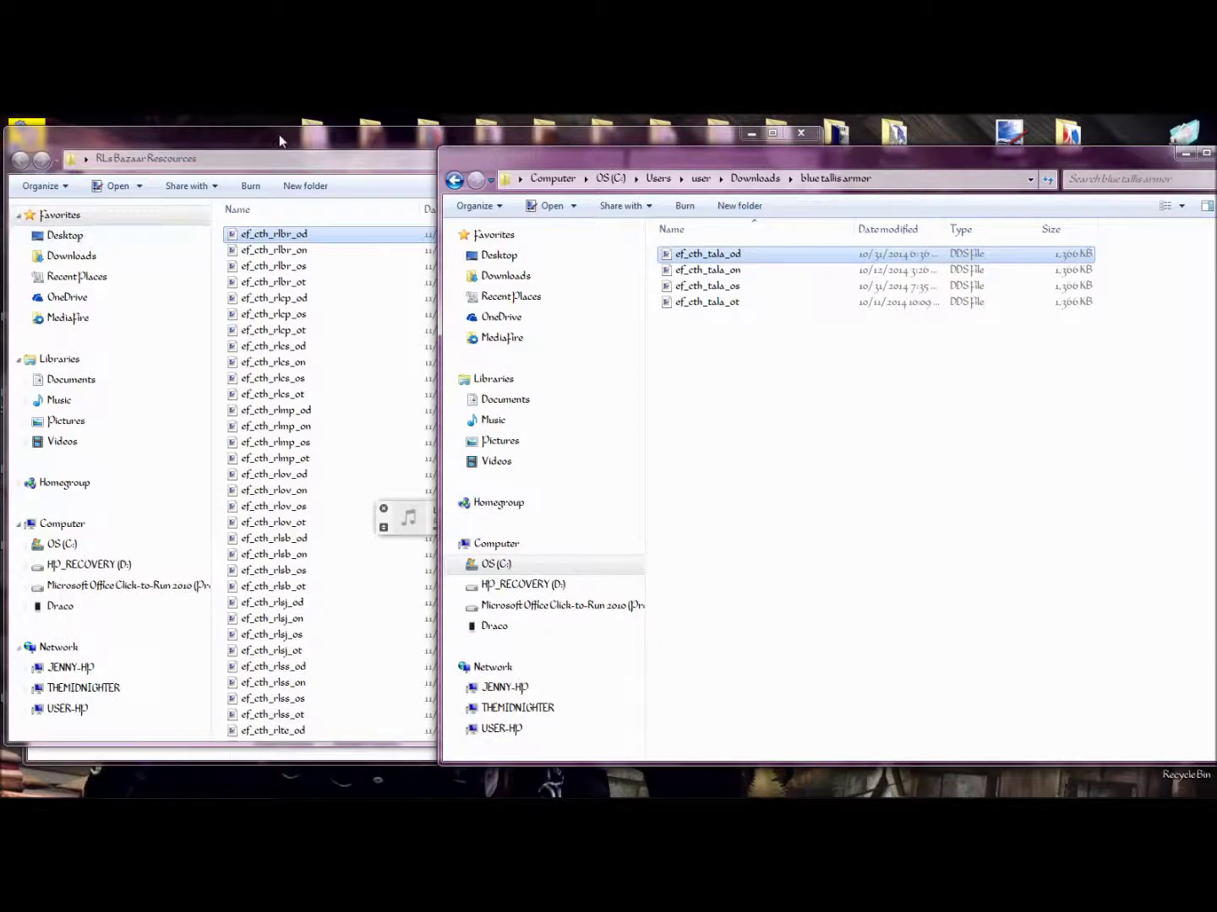
{"action": "left_click", "coordinate": [297, 158]}
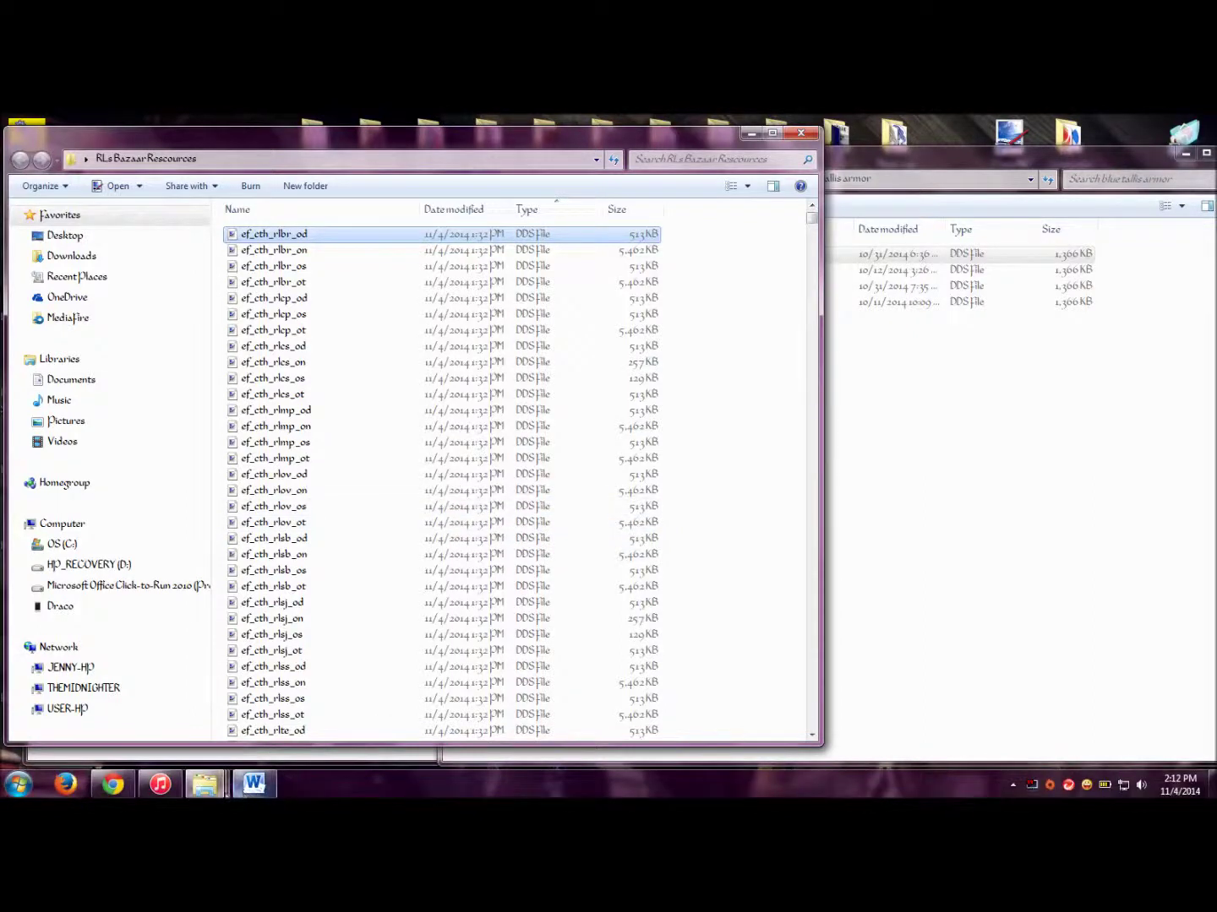
{"action": "mouse_move", "coordinate": [204, 785]}
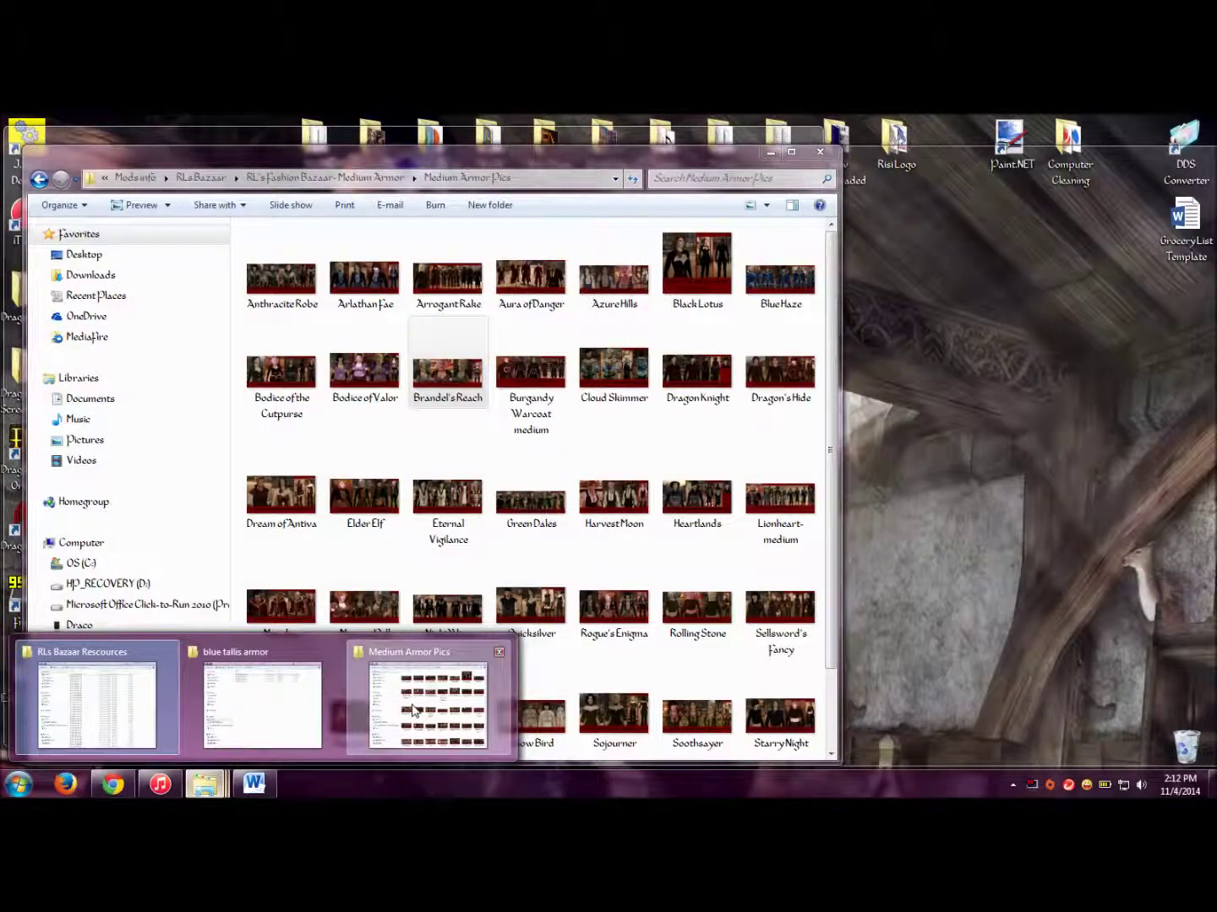
{"action": "left_click", "coordinate": [414, 710]}
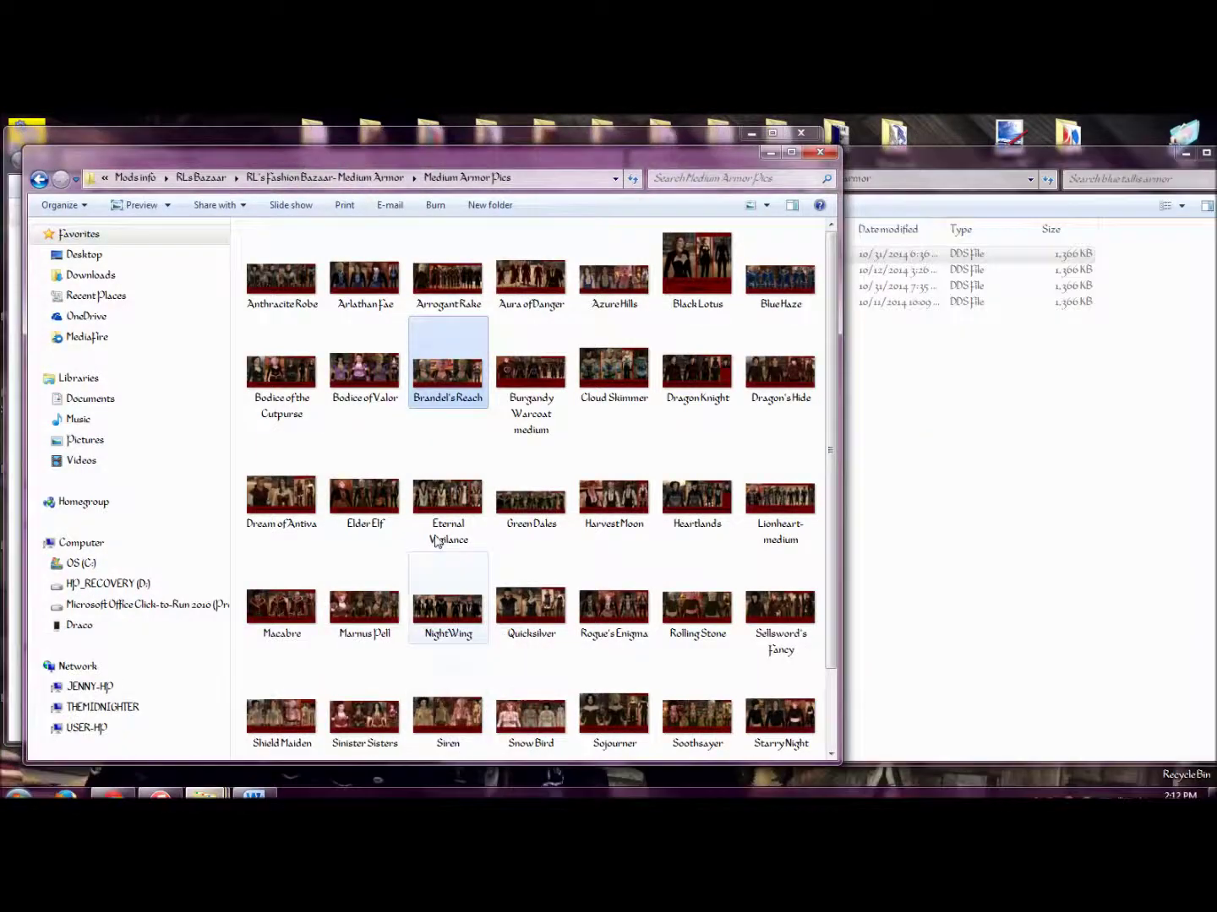
{"action": "double_click", "coordinate": [454, 377]}
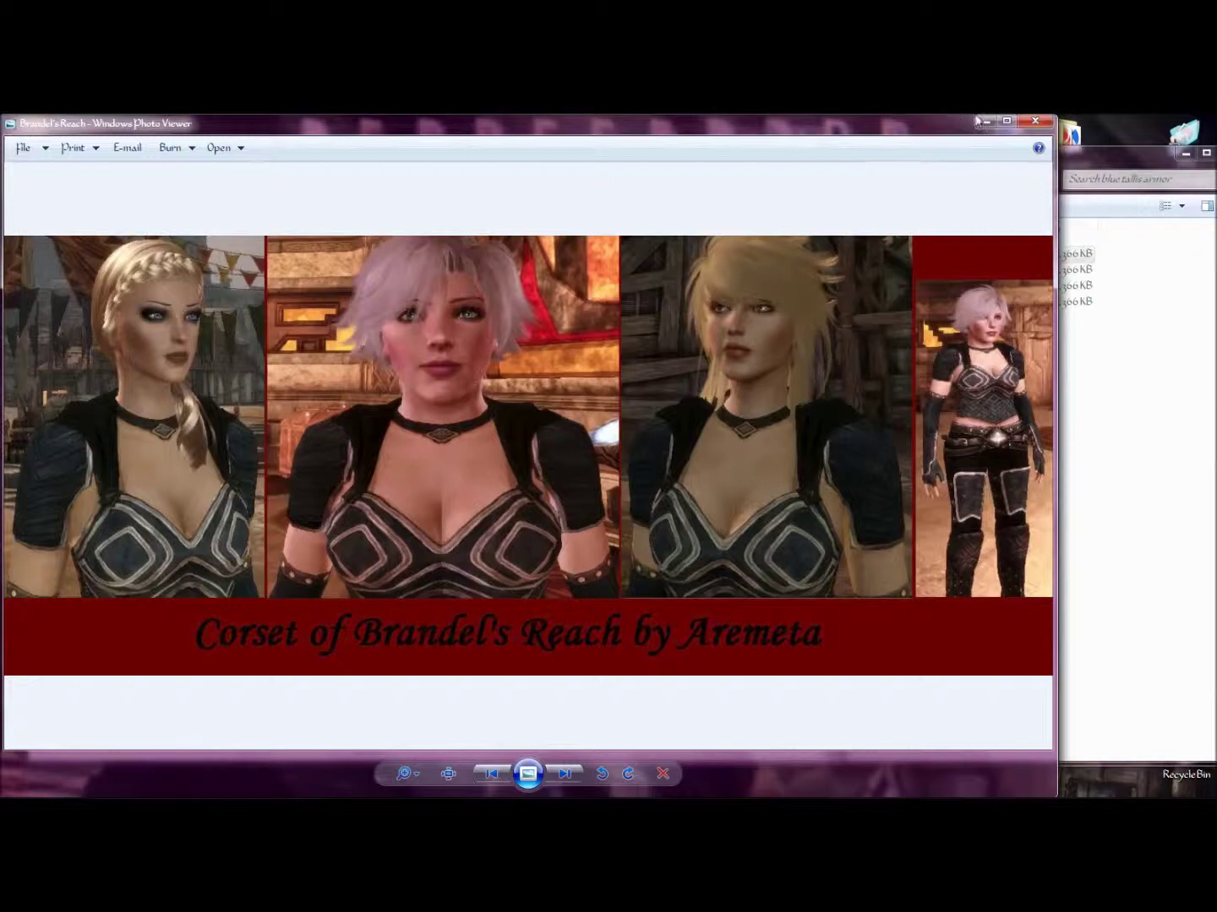
{"action": "left_click", "coordinate": [1036, 122]}
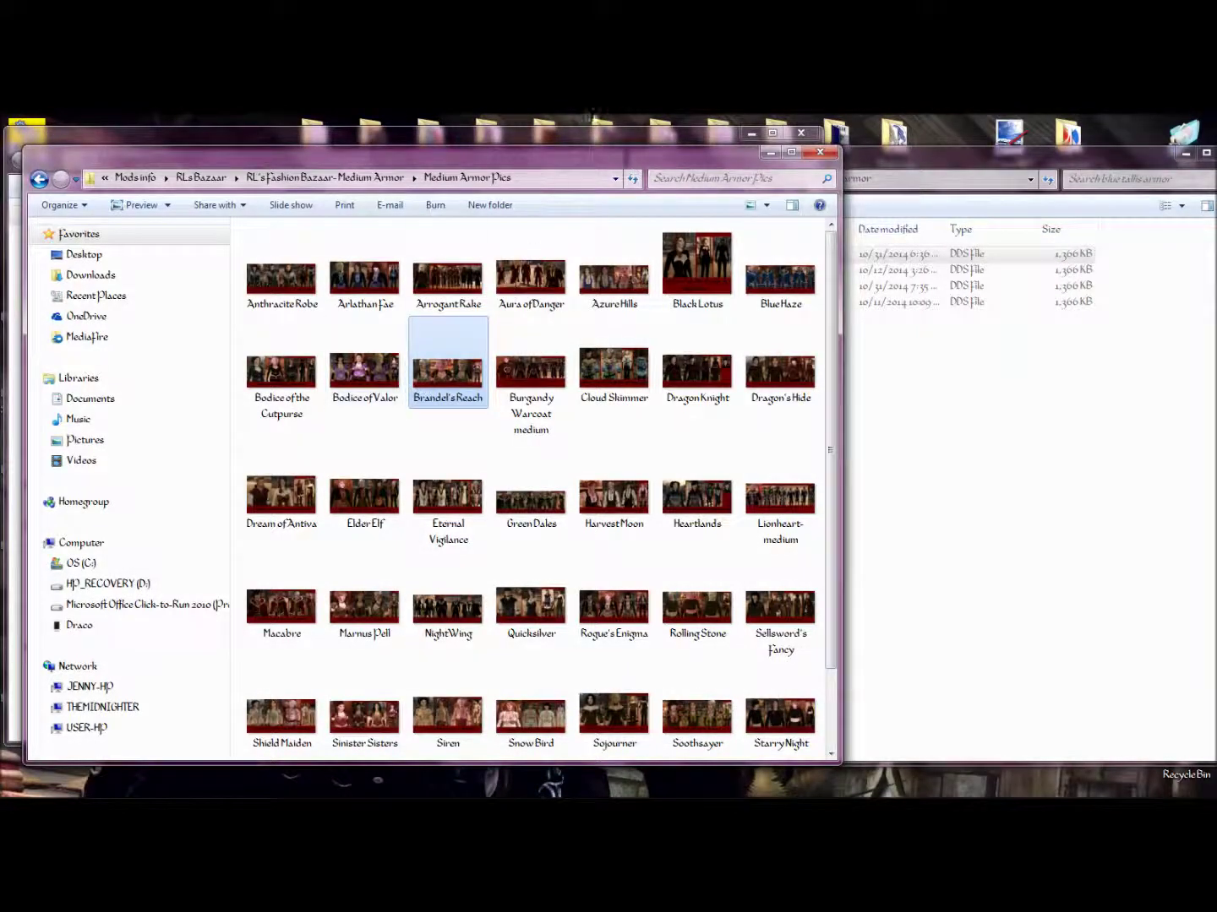
Bring the RLs Bazaar Rescources folder to the front and select ef_cth_rlcp_od
{"action": "left_click", "coordinate": [564, 141]}
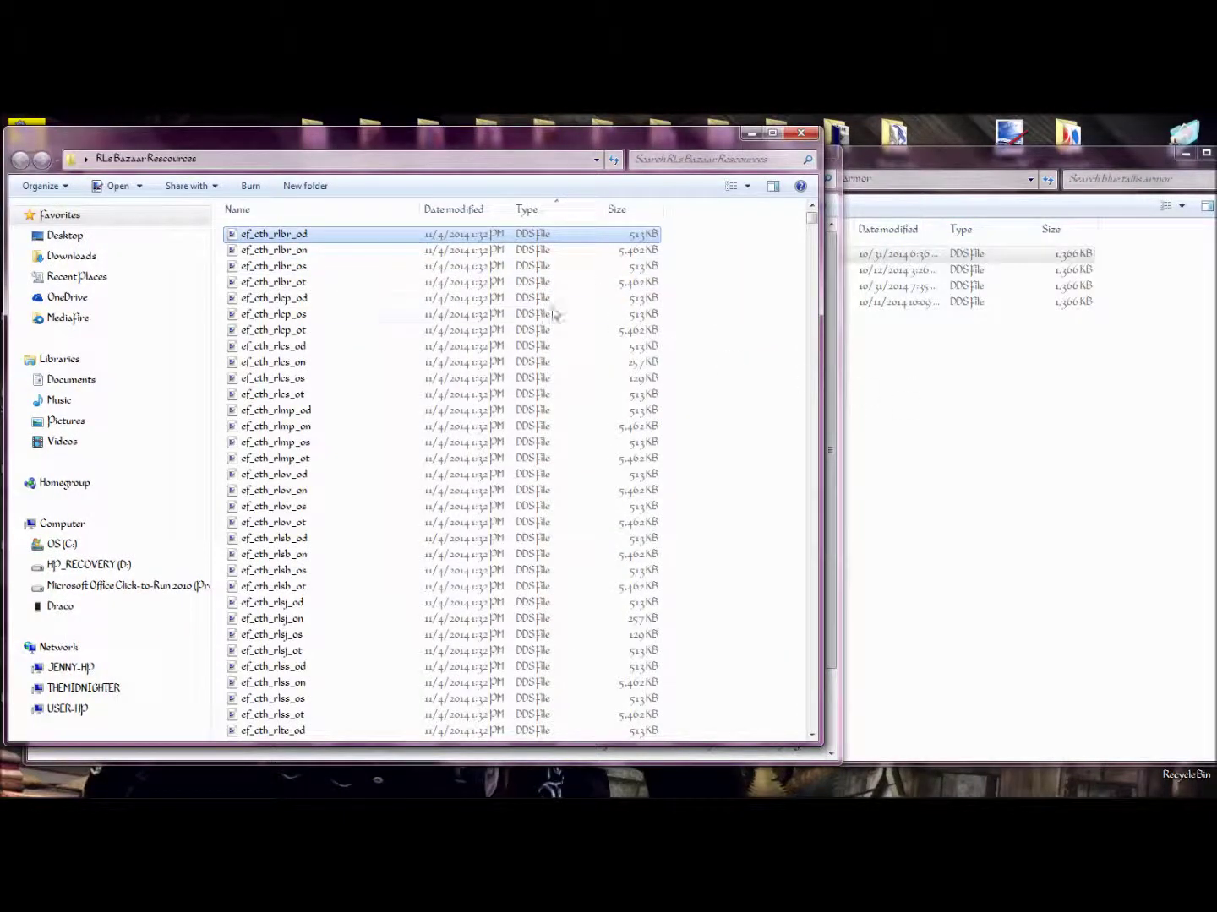
{"action": "left_click", "coordinate": [942, 394]}
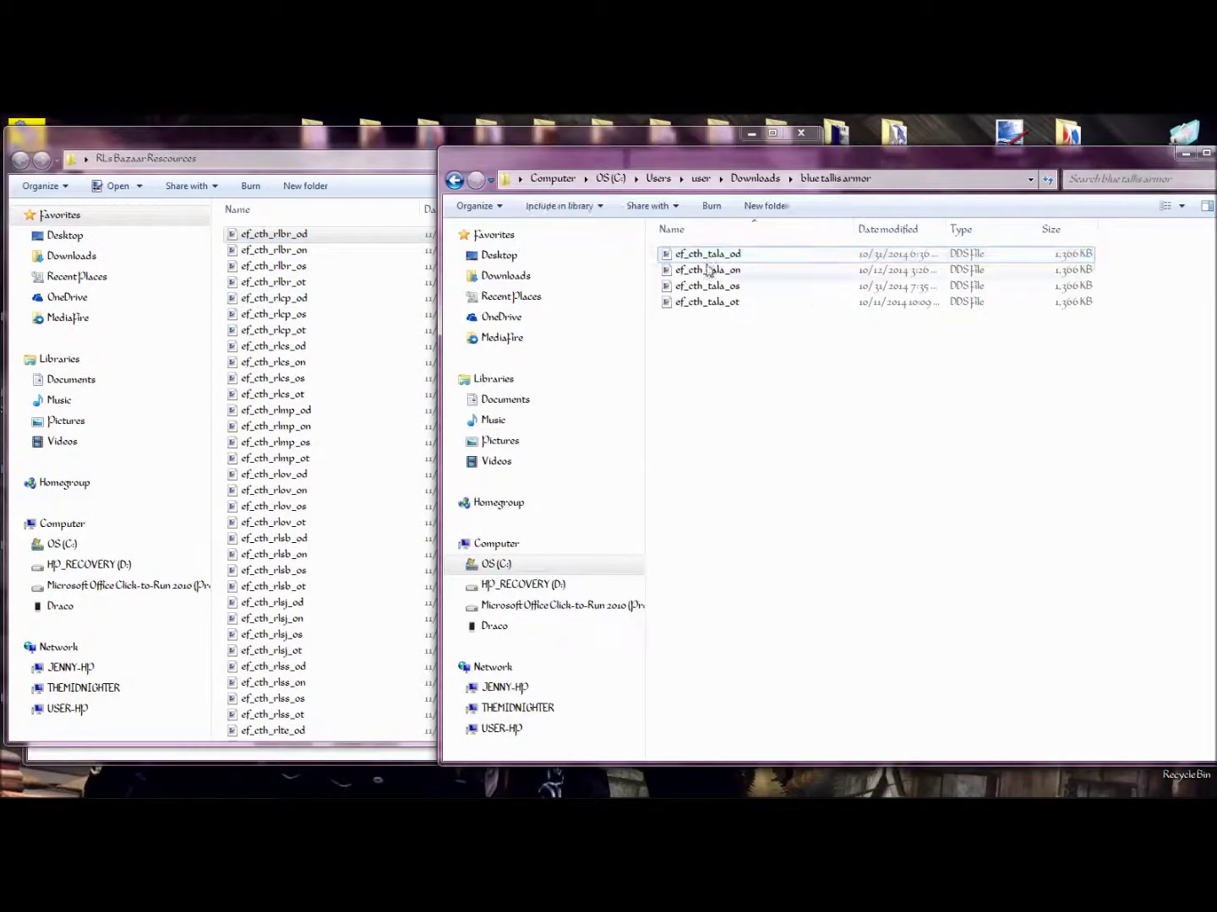
{"action": "left_click", "coordinate": [368, 153]}
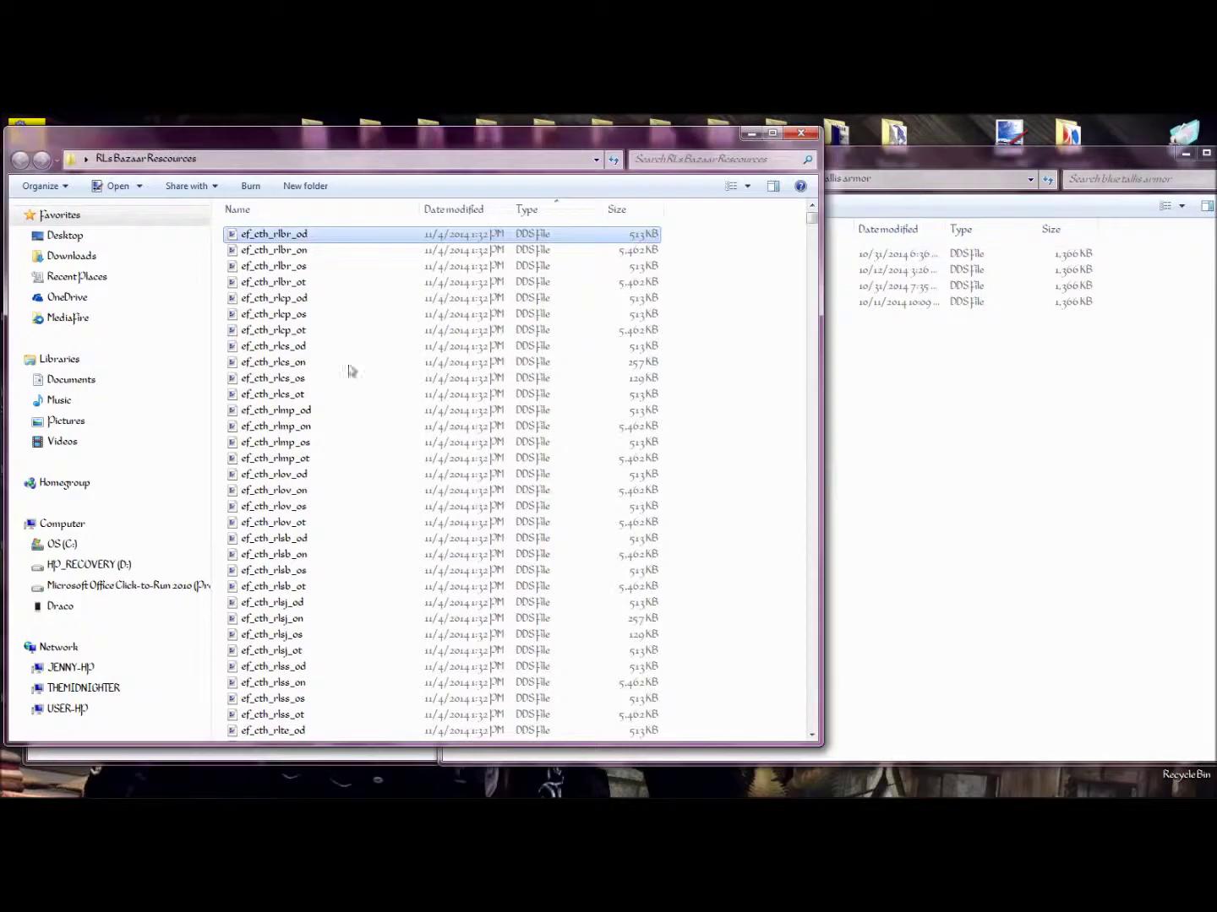
{"action": "left_click", "coordinate": [288, 300]}
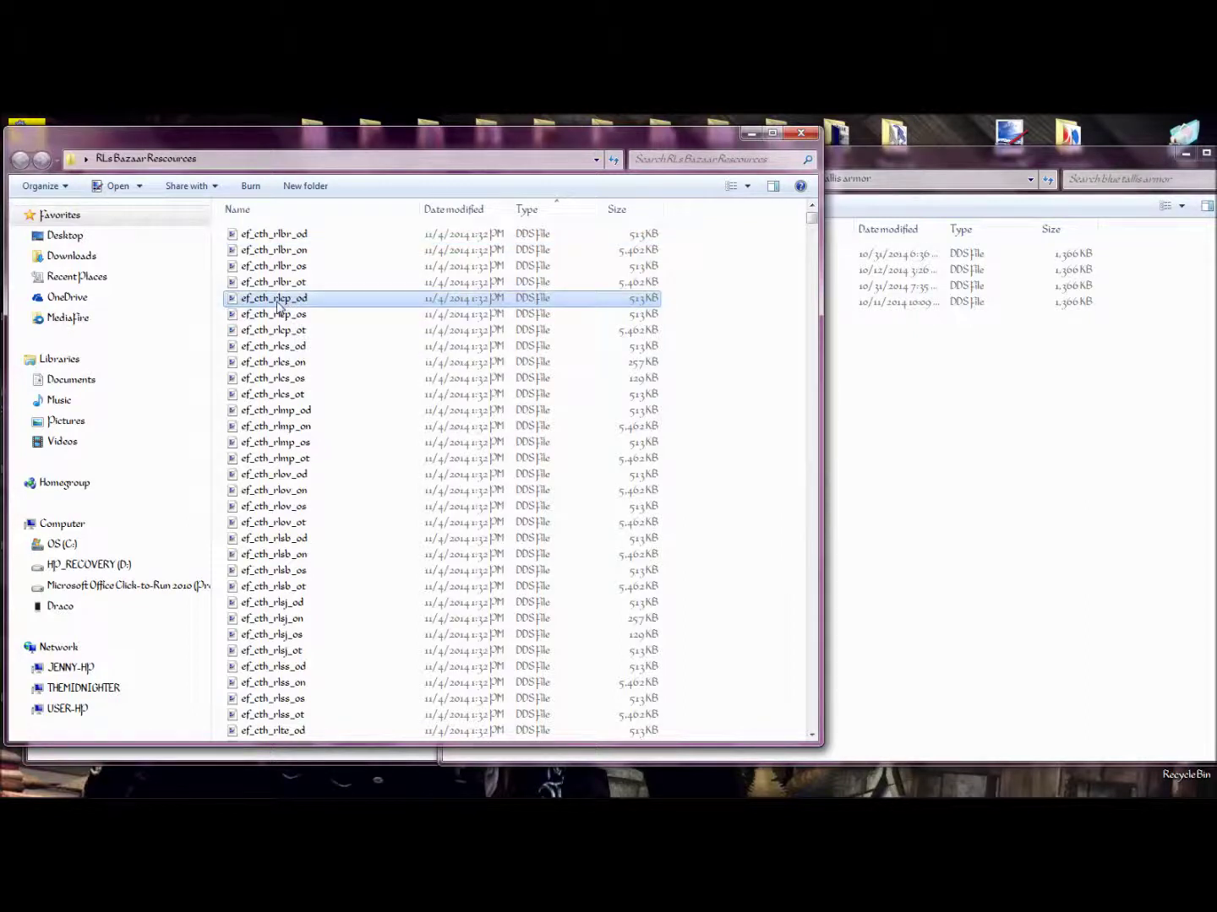
View the ef_cth_rlcp_od and ef_cth_rlbr_od textures in Paint.NET, closing each afterwards
{"action": "double_click", "coordinate": [276, 299]}
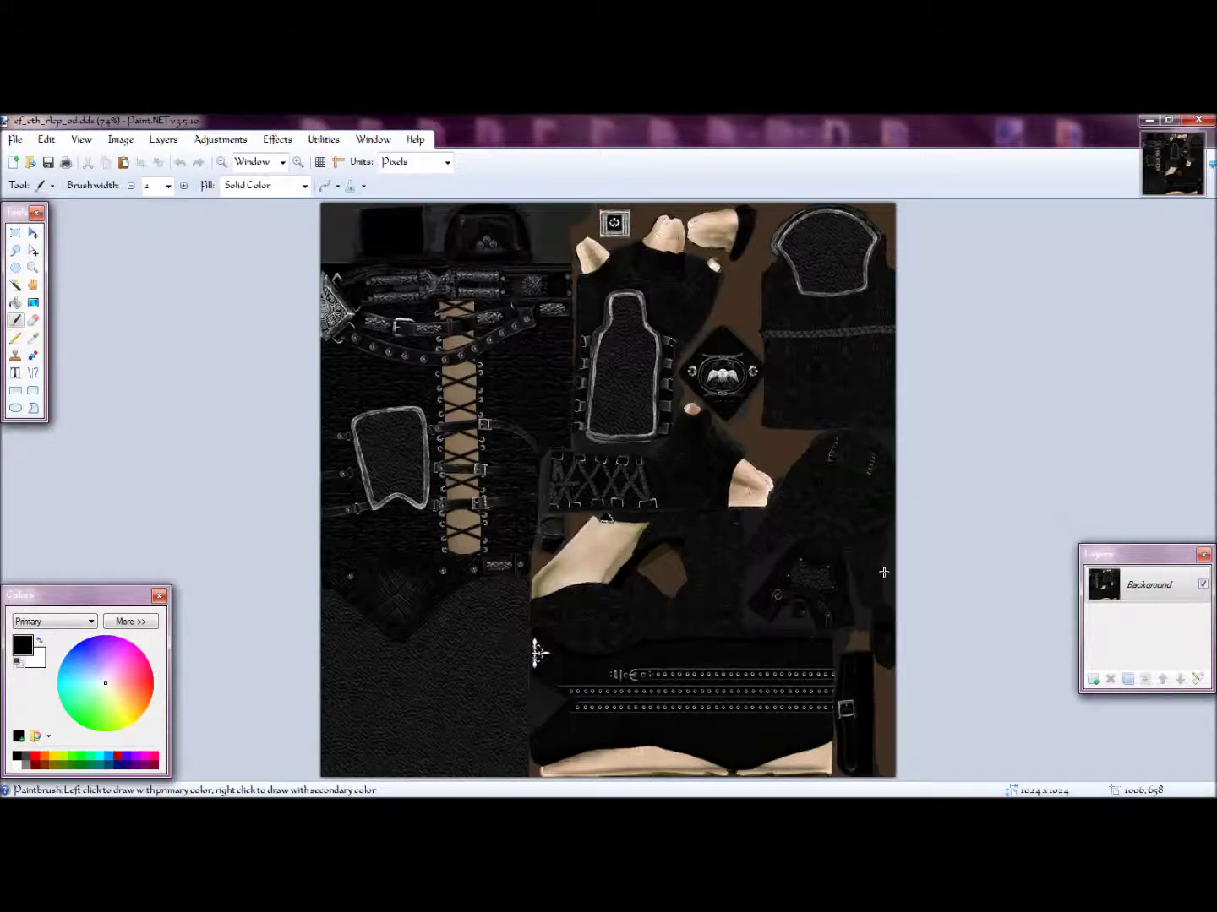
{"action": "left_click", "coordinate": [1197, 119]}
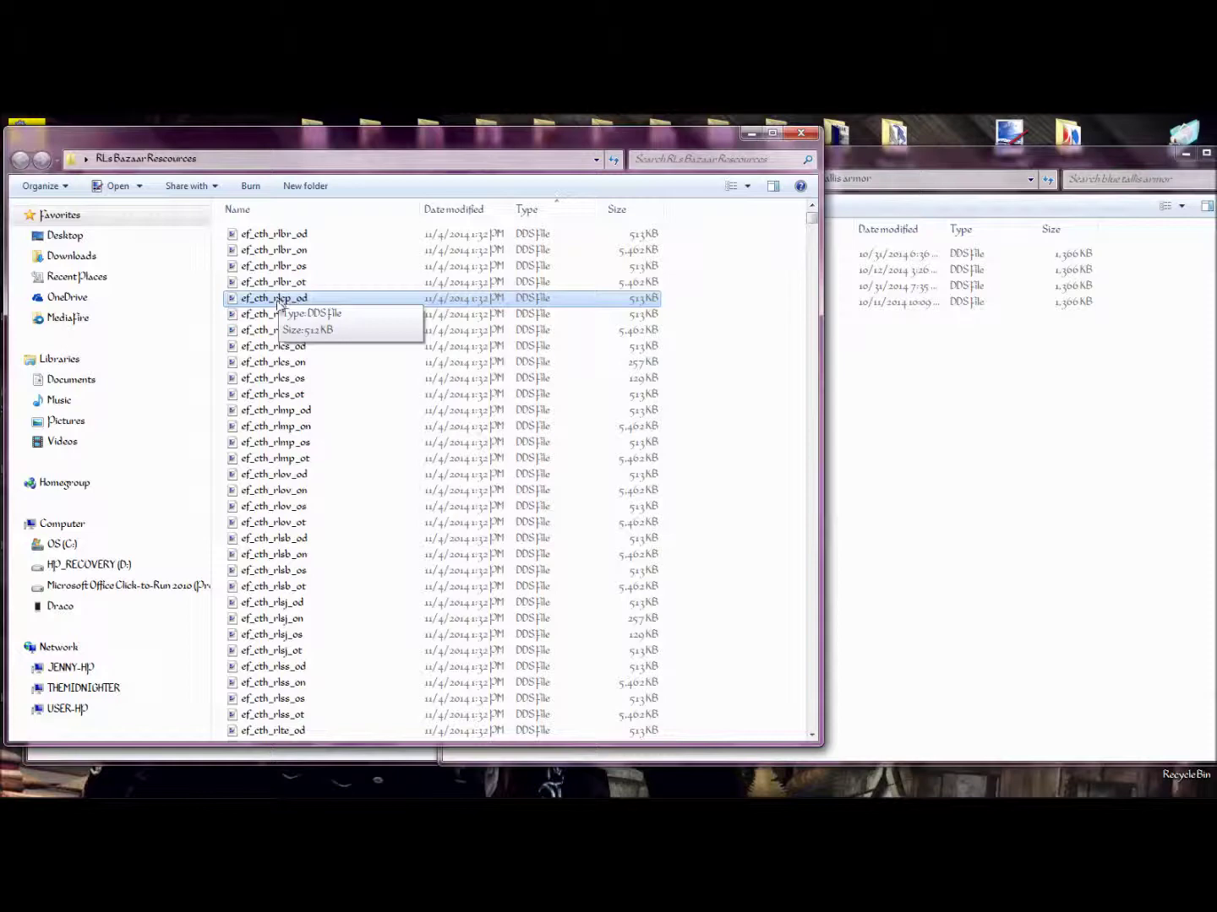
{"action": "left_click", "coordinate": [271, 233]}
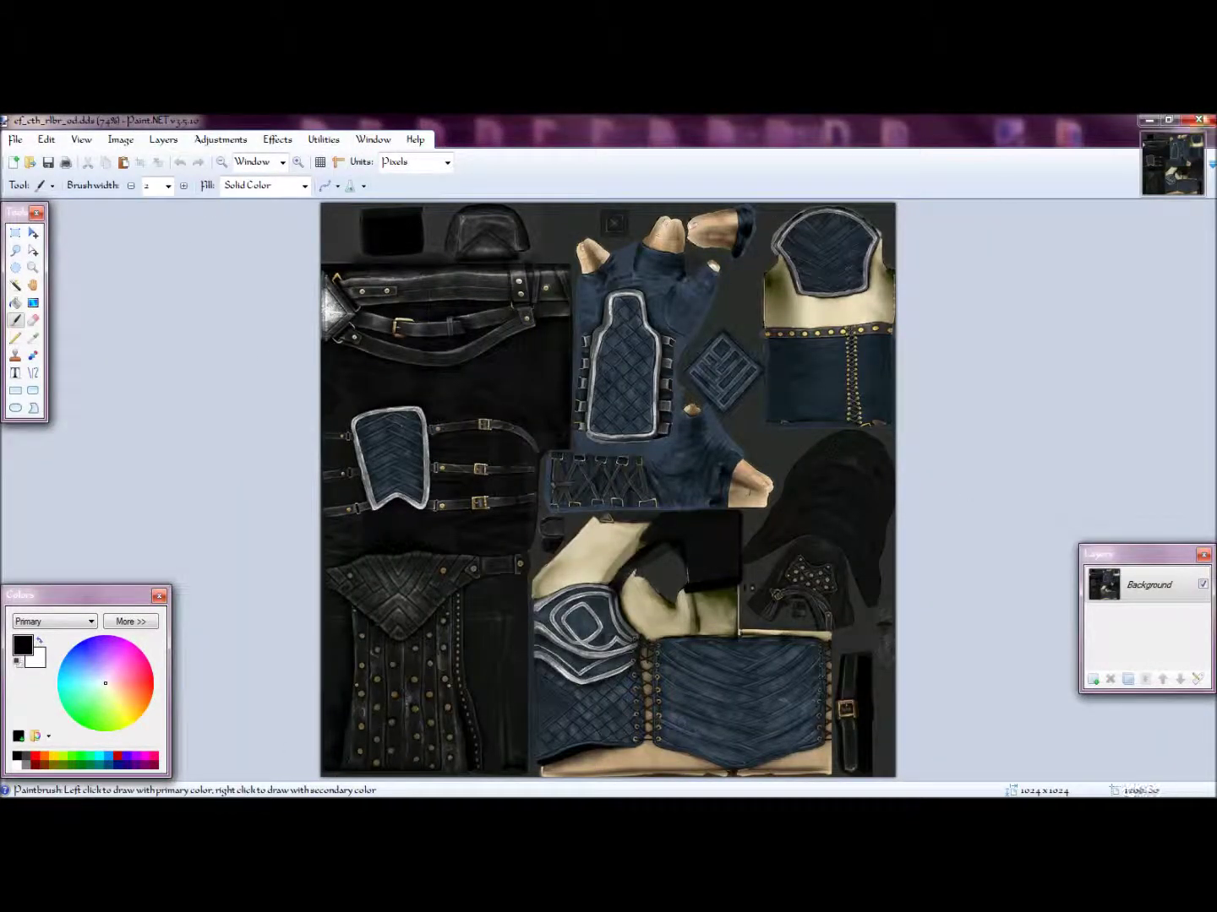
{"action": "left_click", "coordinate": [1210, 120]}
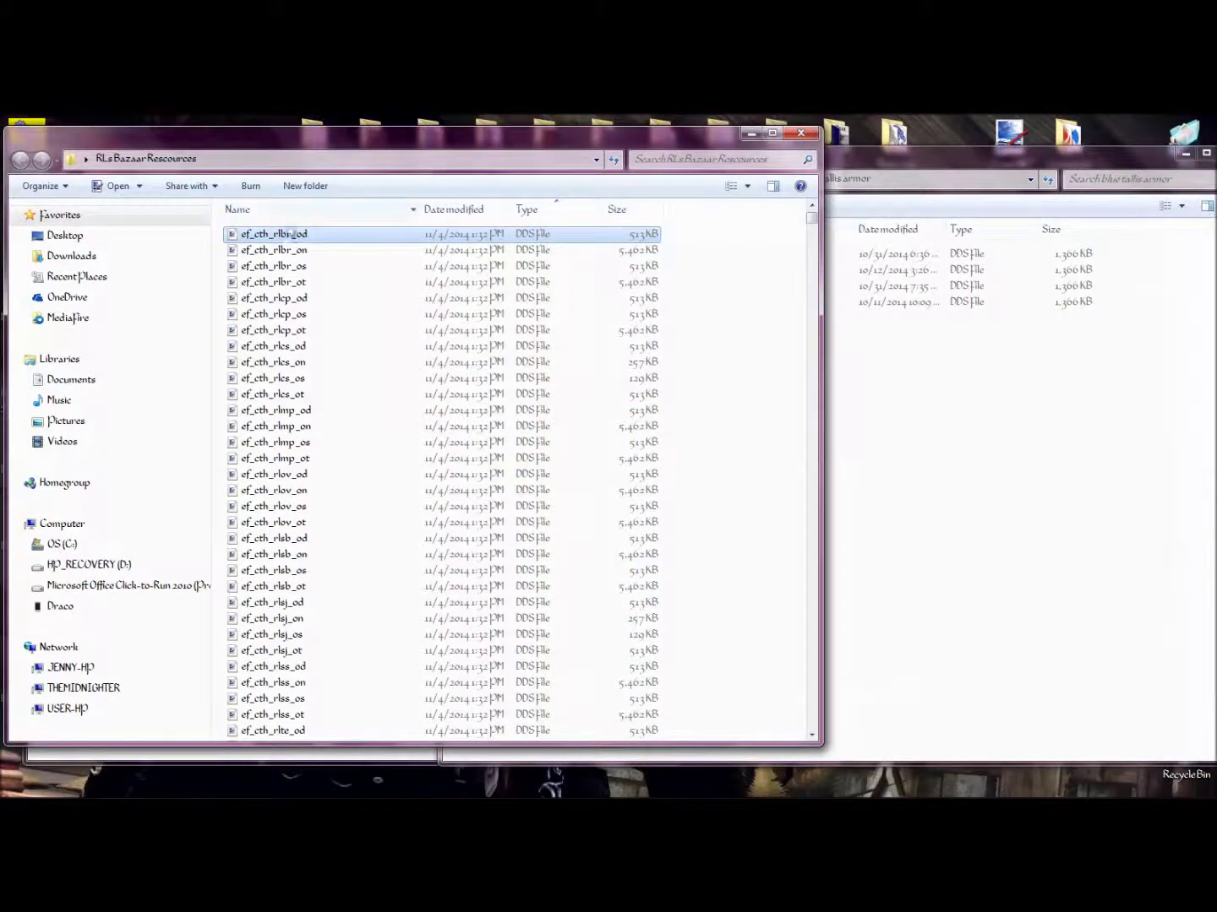
Copy the name ef_cth_rlbr_od and rename ef_cth_tala_od to it
{"action": "left_click", "coordinate": [287, 282], "text": "shift"}
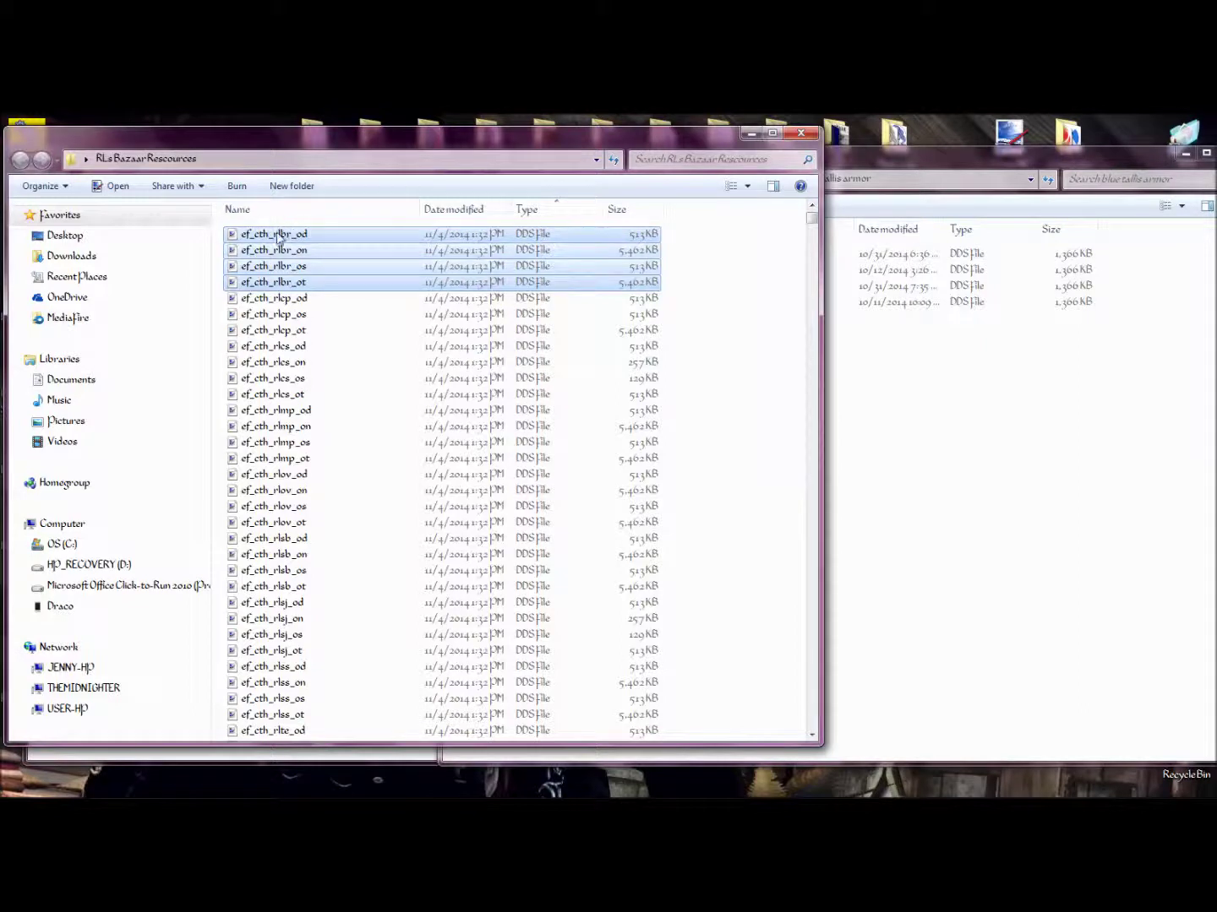
{"action": "left_click", "coordinate": [278, 239]}
{"action": "left_click", "coordinate": [278, 238]}
{"action": "key", "text": "ctrl+c"}
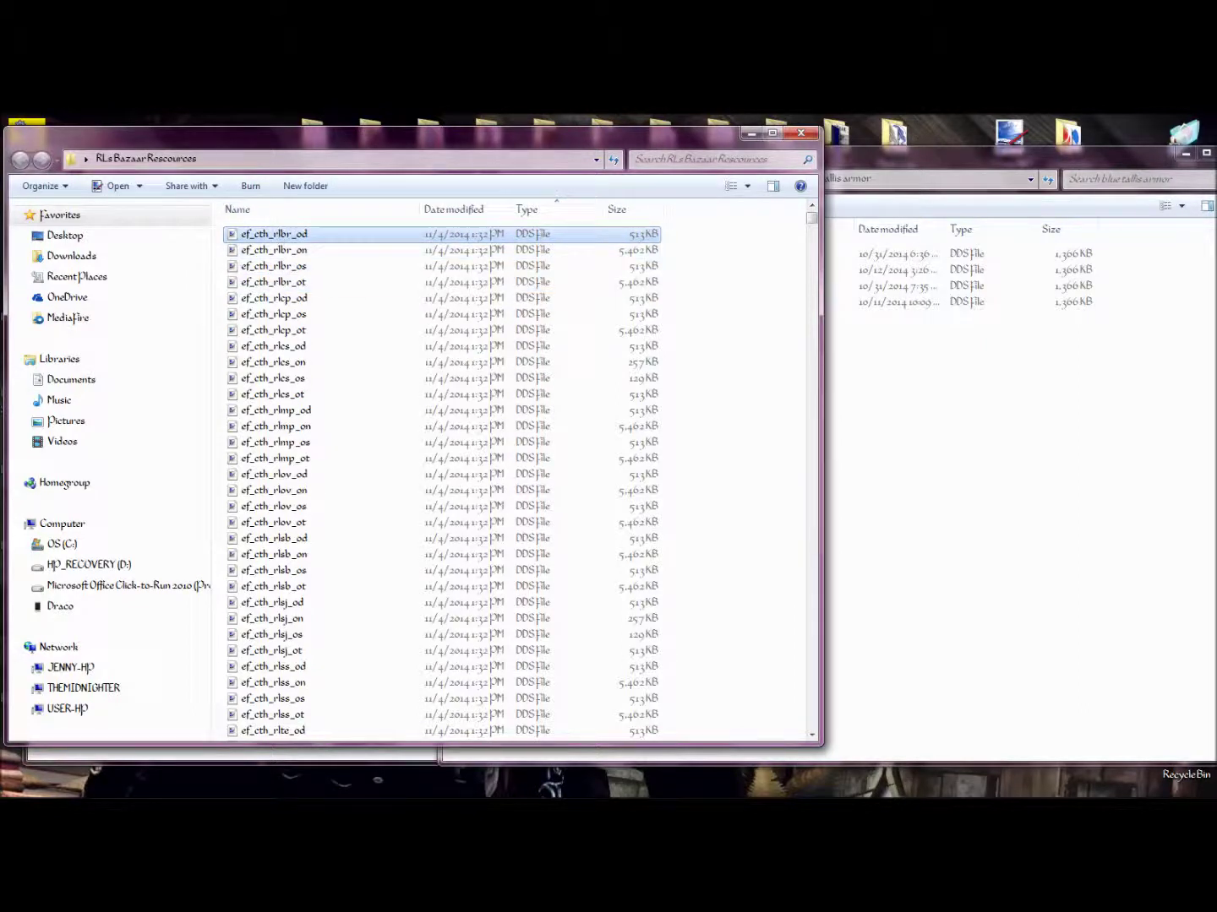
{"action": "left_click", "coordinate": [988, 483]}
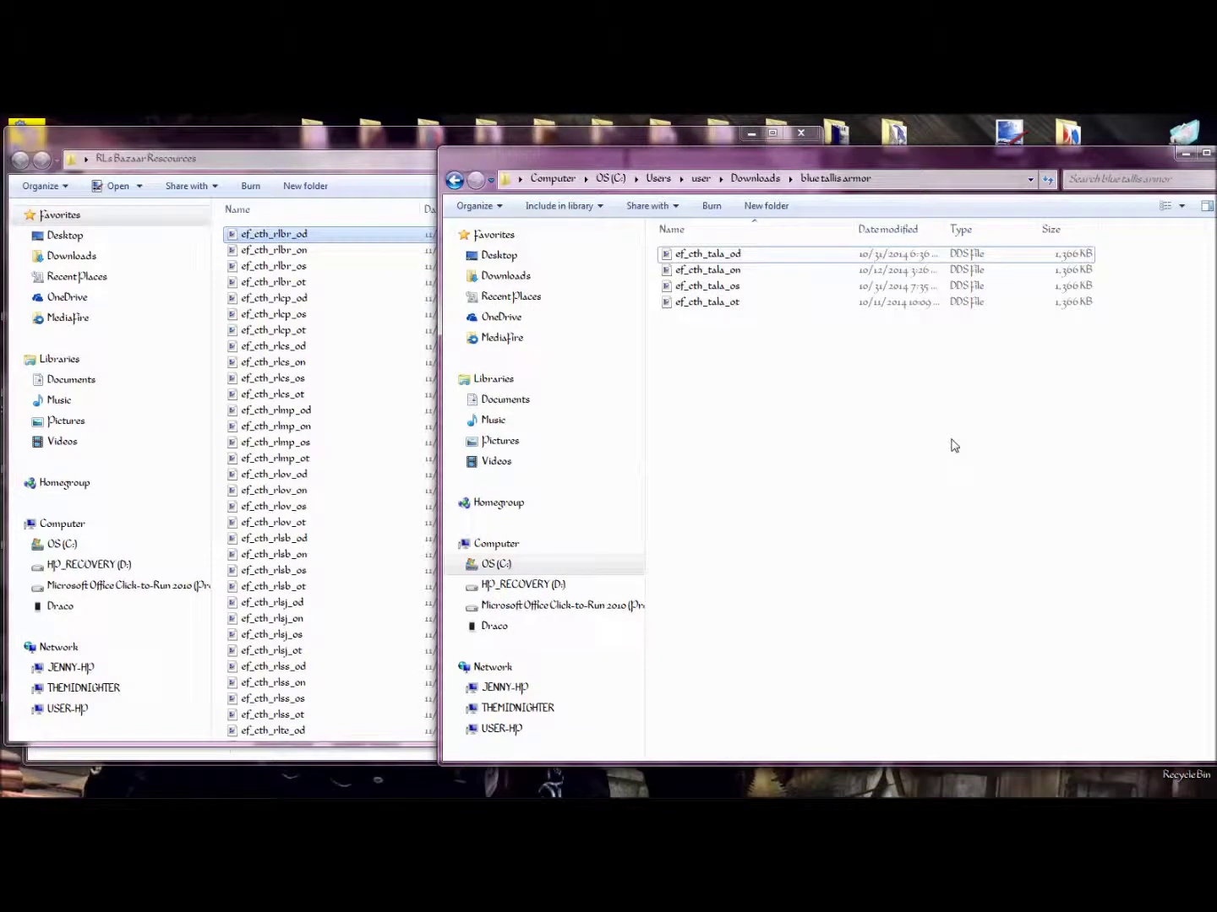
{"action": "left_click", "coordinate": [703, 255]}
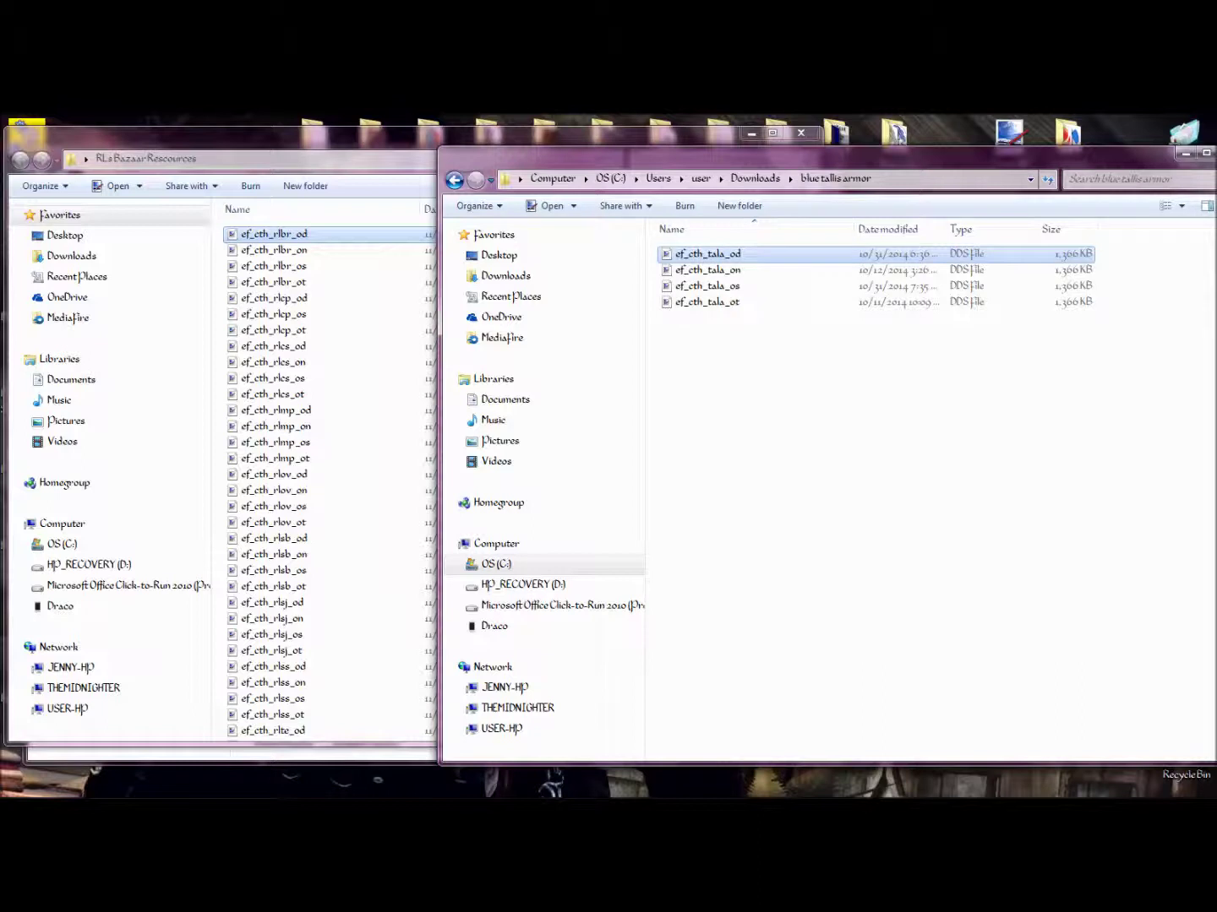
{"action": "key", "text": "F2"}
{"action": "key", "text": "ctrl+v"}
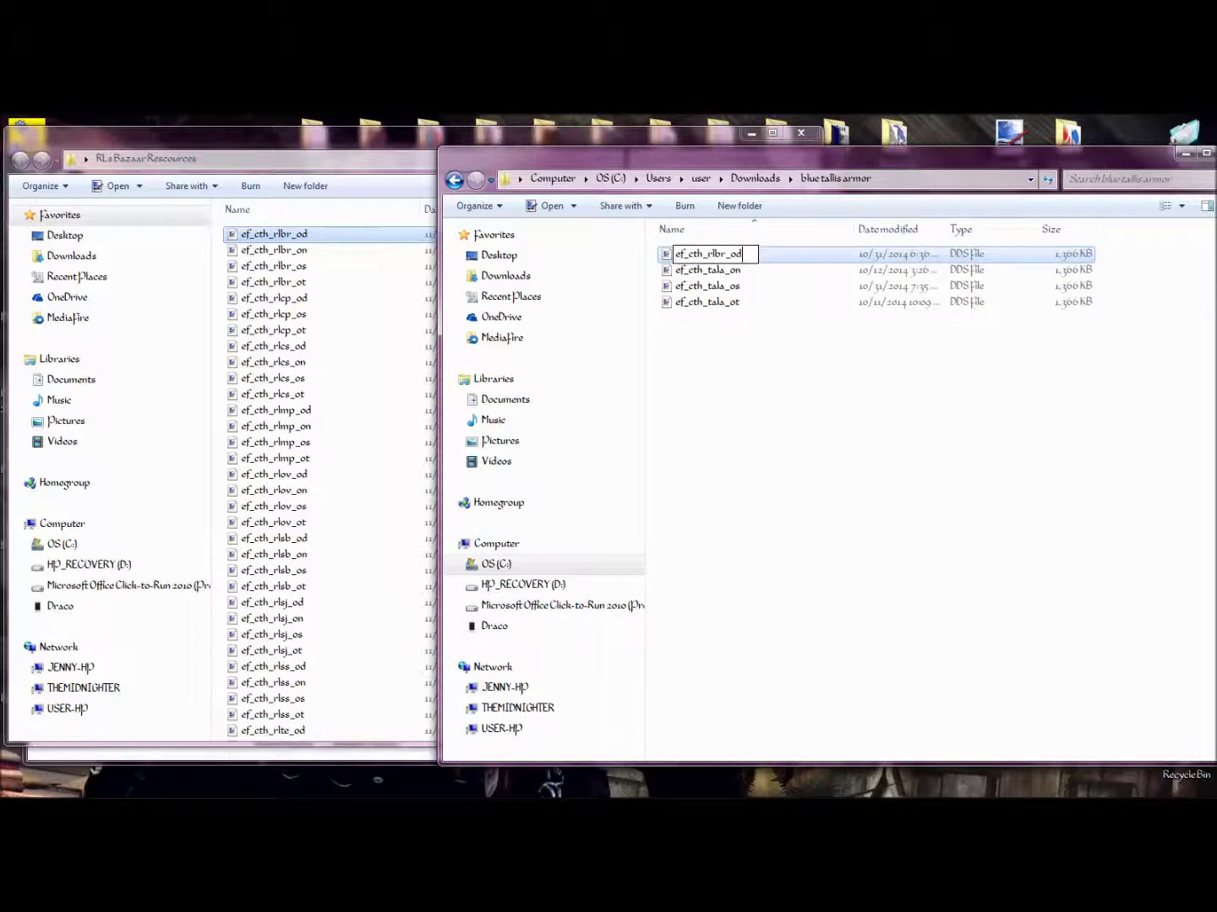
{"action": "key", "text": "Return"}
Rename ef_cth_tala_on to ef_cth_rlbr_on
{"action": "left_click", "coordinate": [712, 272]}
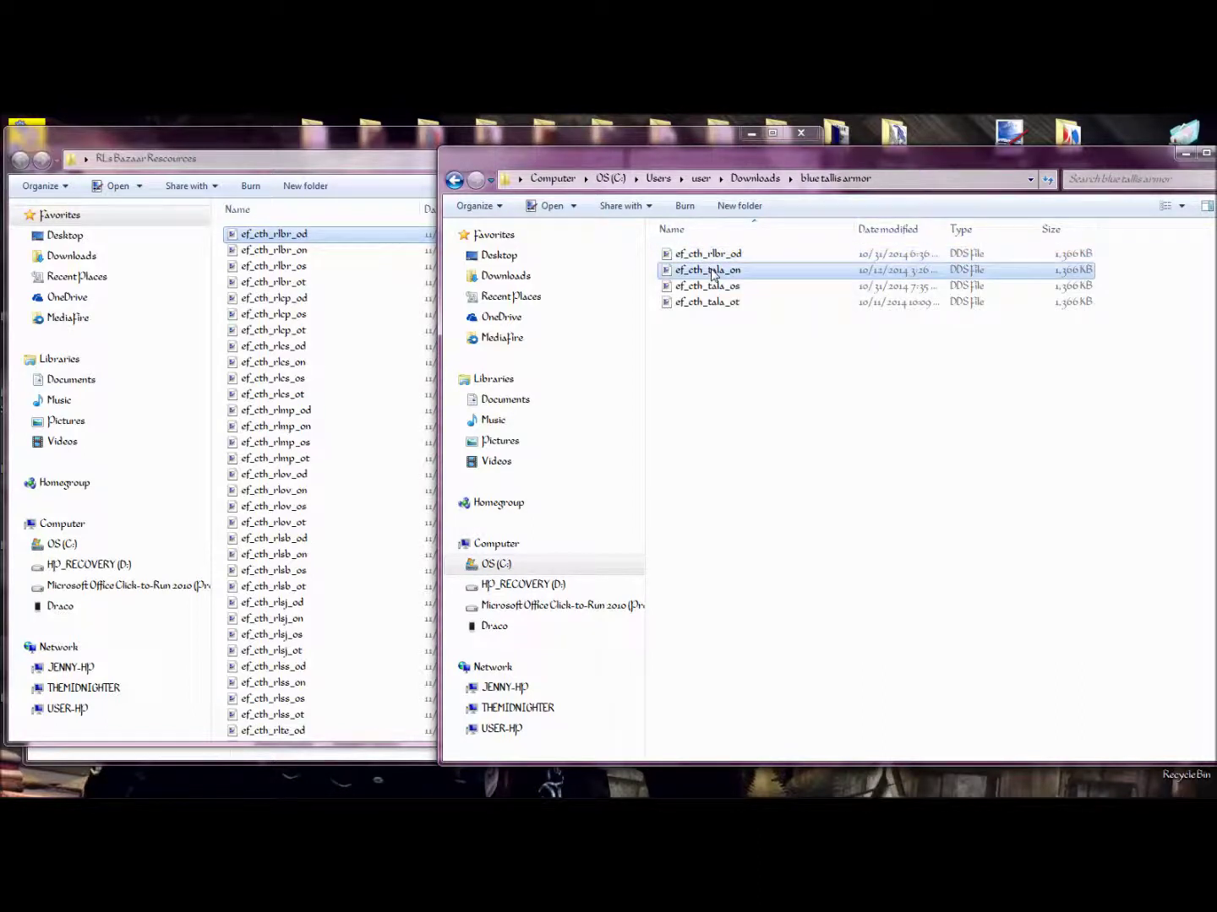
{"action": "key", "text": "F2"}
{"action": "key", "text": "ctrl+v"}
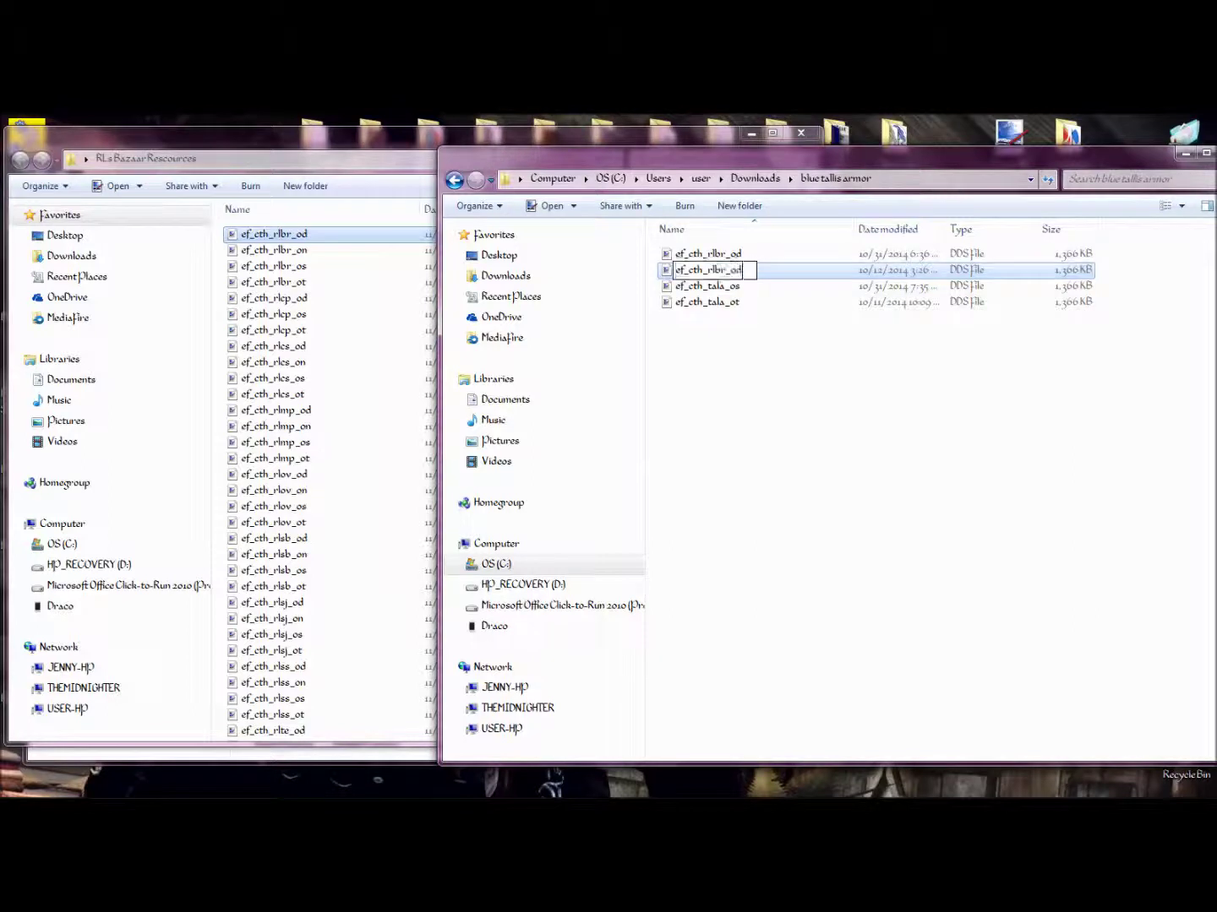
{"action": "key", "text": "BackSpace"}
{"action": "type", "text": "n"}
{"action": "key", "text": "Return"}
Rename ef_cth_tala_os and ef_cth_tala_ot to ef_cth_rlbr_os and ef_cth_rlbr_ot
{"action": "left_click", "coordinate": [724, 289]}
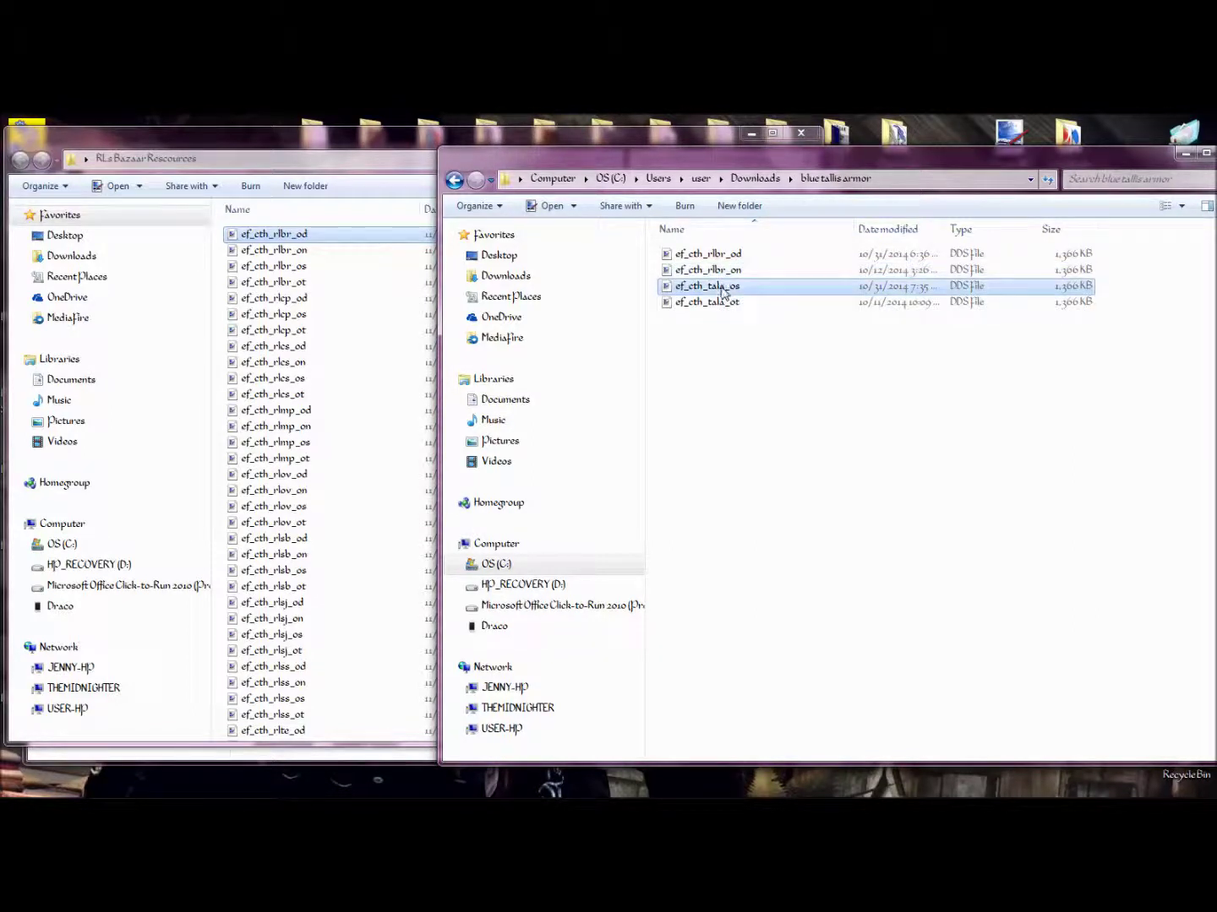
{"action": "key", "text": "F2"}
{"action": "type", "text": "ef_cth_rlbr_o"}
{"action": "type", "text": "s"}
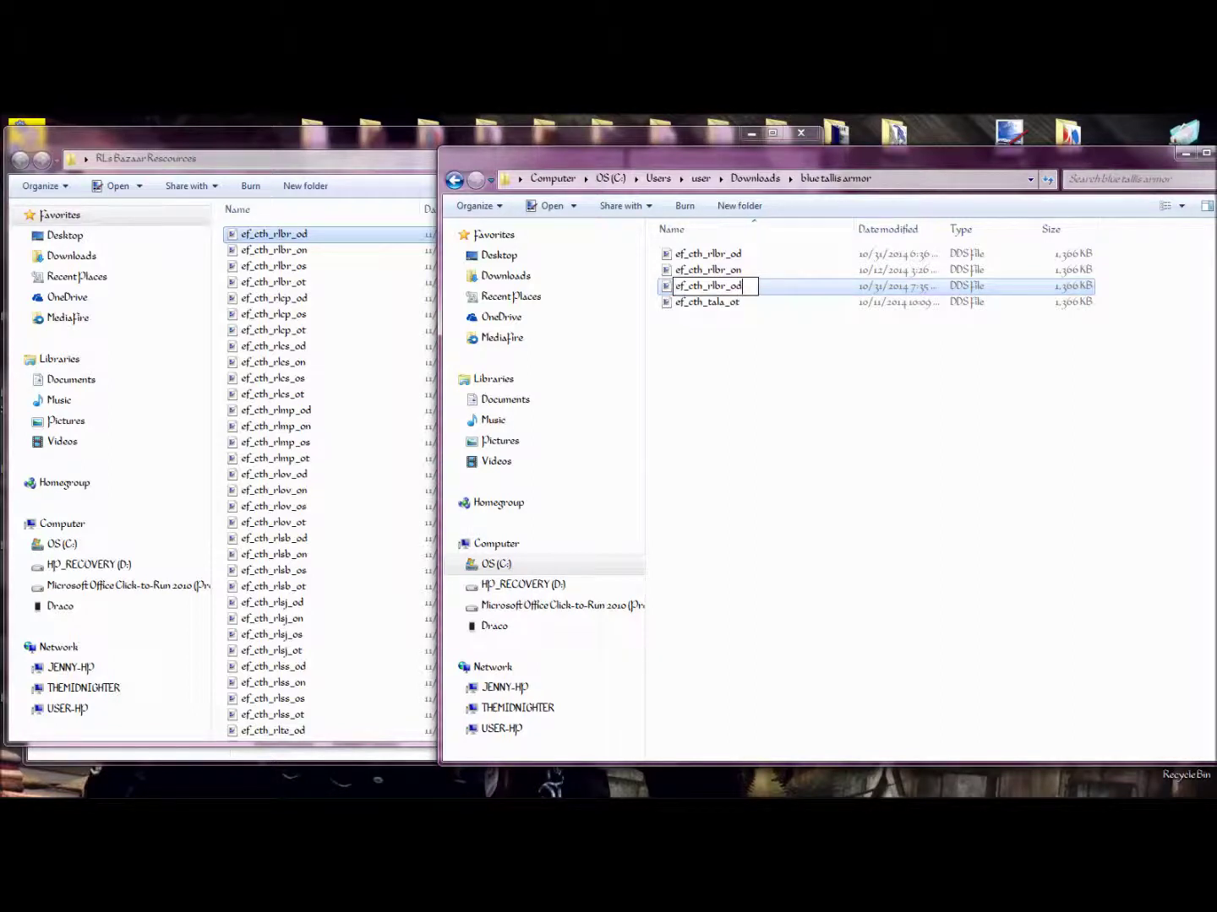
{"action": "key", "text": "Return"}
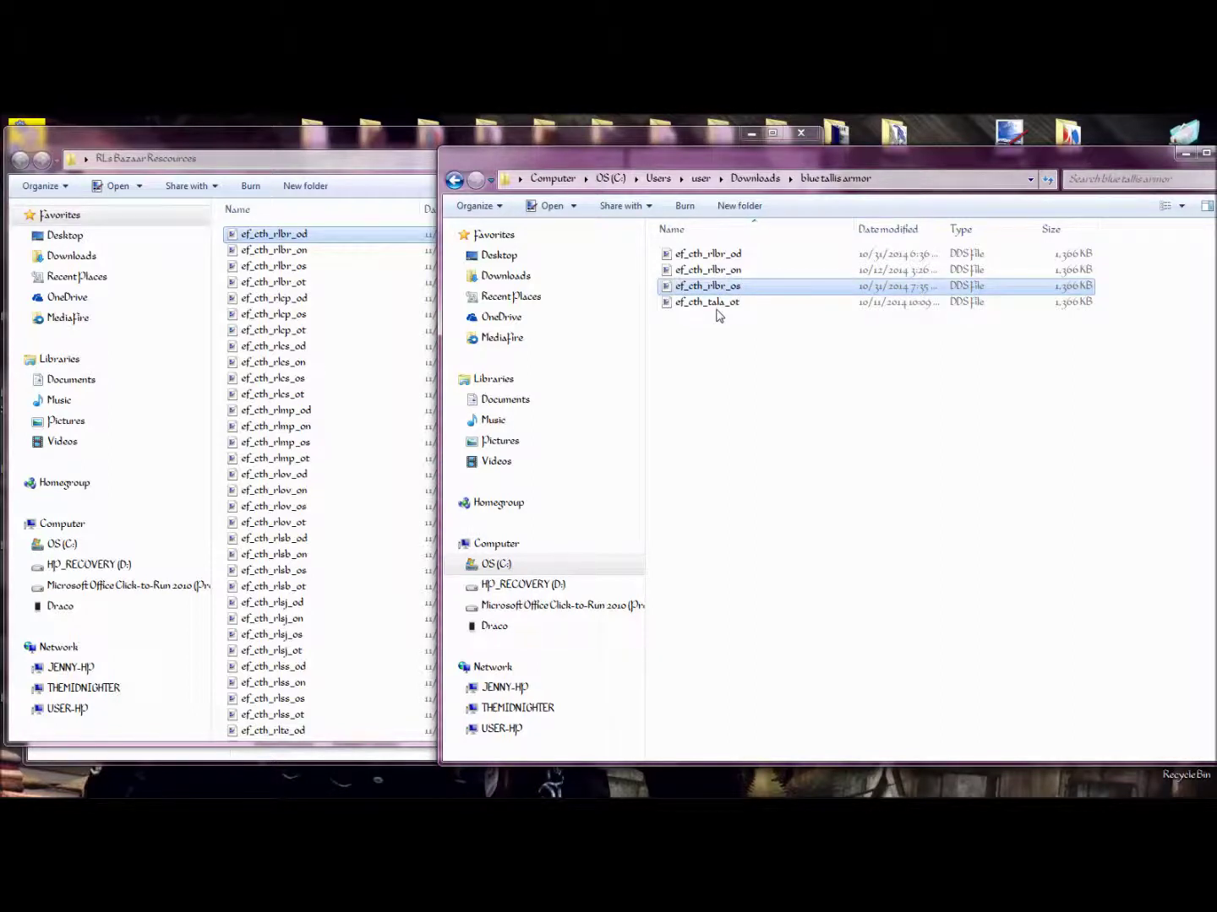
{"action": "left_click", "coordinate": [715, 306]}
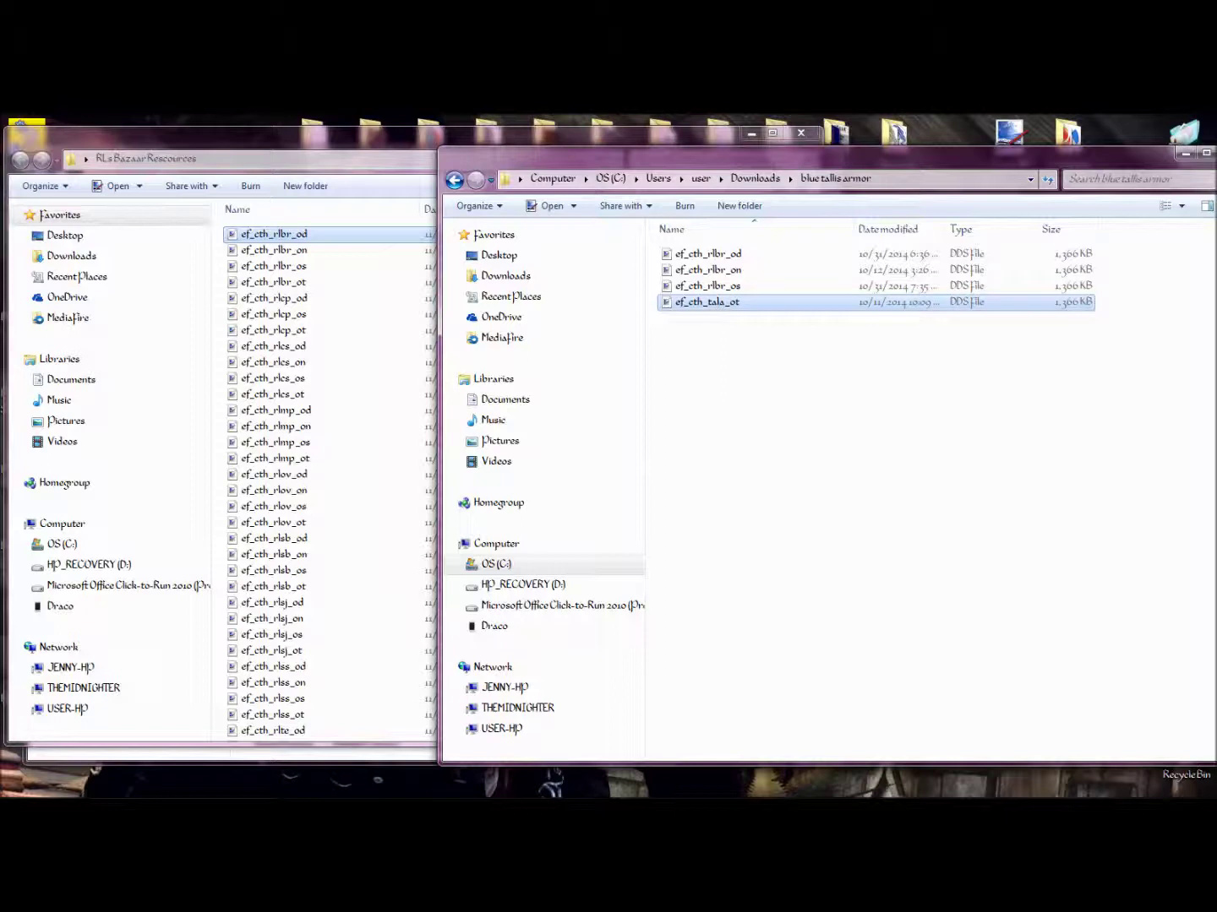
{"action": "key", "text": "F2"}
{"action": "type", "text": "ef_cth_rlbr_o"}
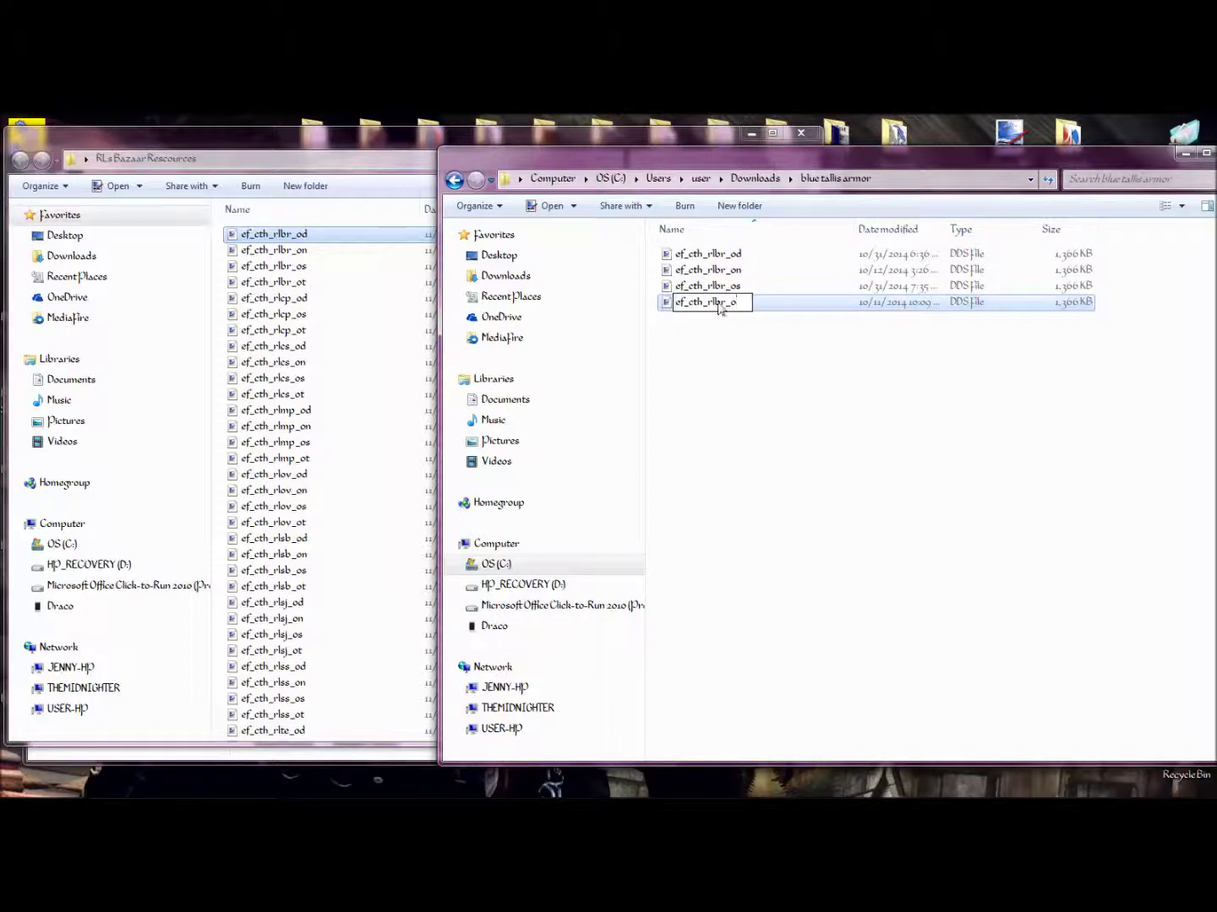
{"action": "type", "text": "t"}
{"action": "key", "text": "Return"}
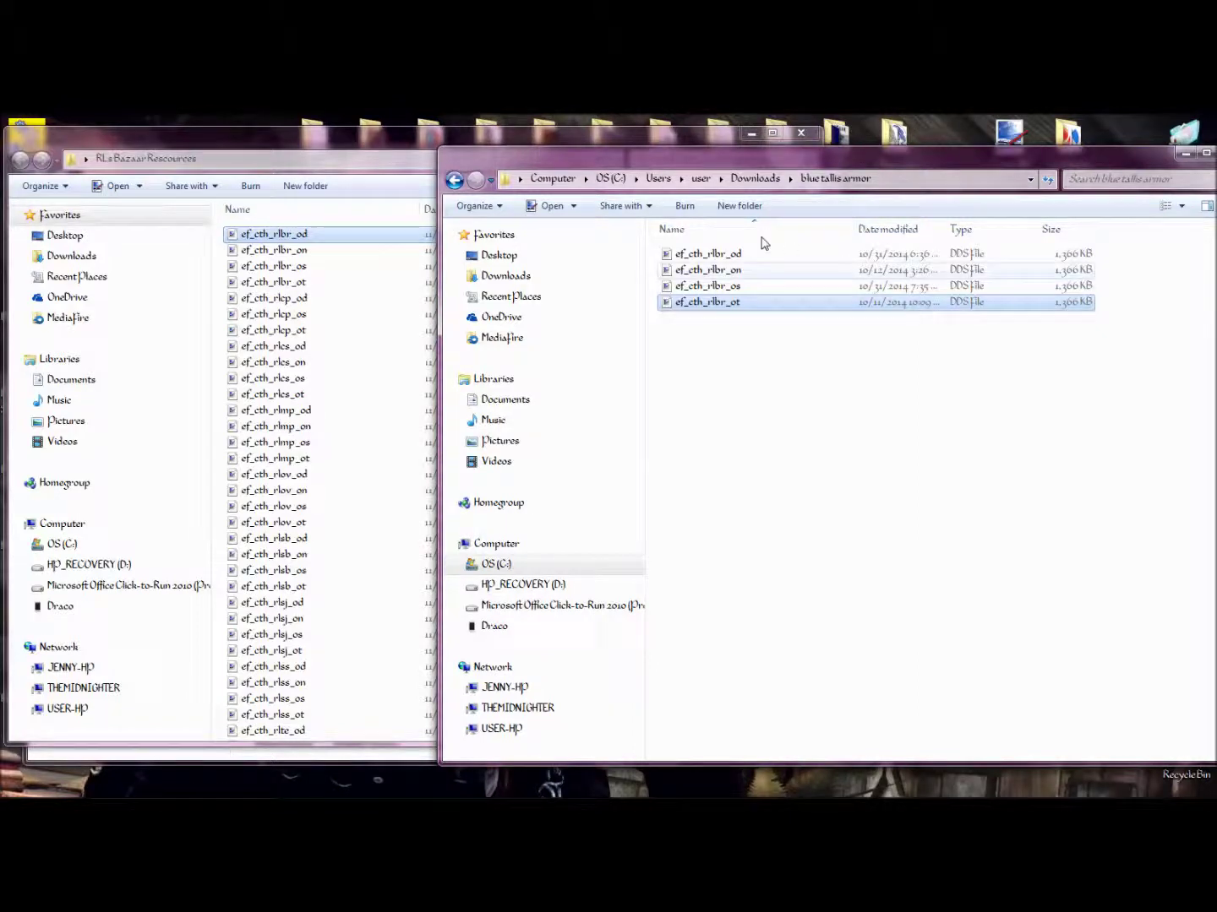
Open Documents\BioWare\Dragon Age\packages\core\override in a second window beside Downloads
{"action": "left_click", "coordinate": [750, 181]}
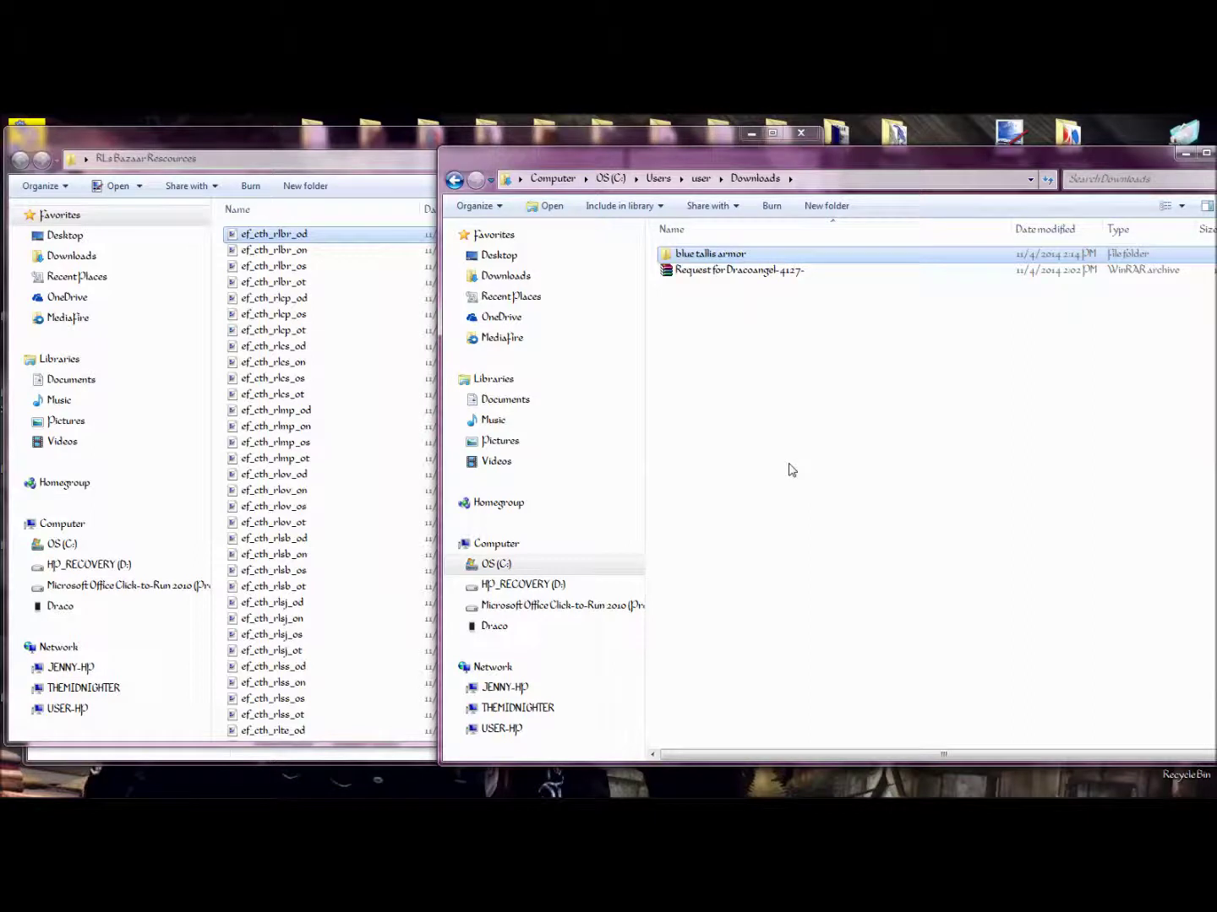
{"action": "mouse_move", "coordinate": [18, 786]}
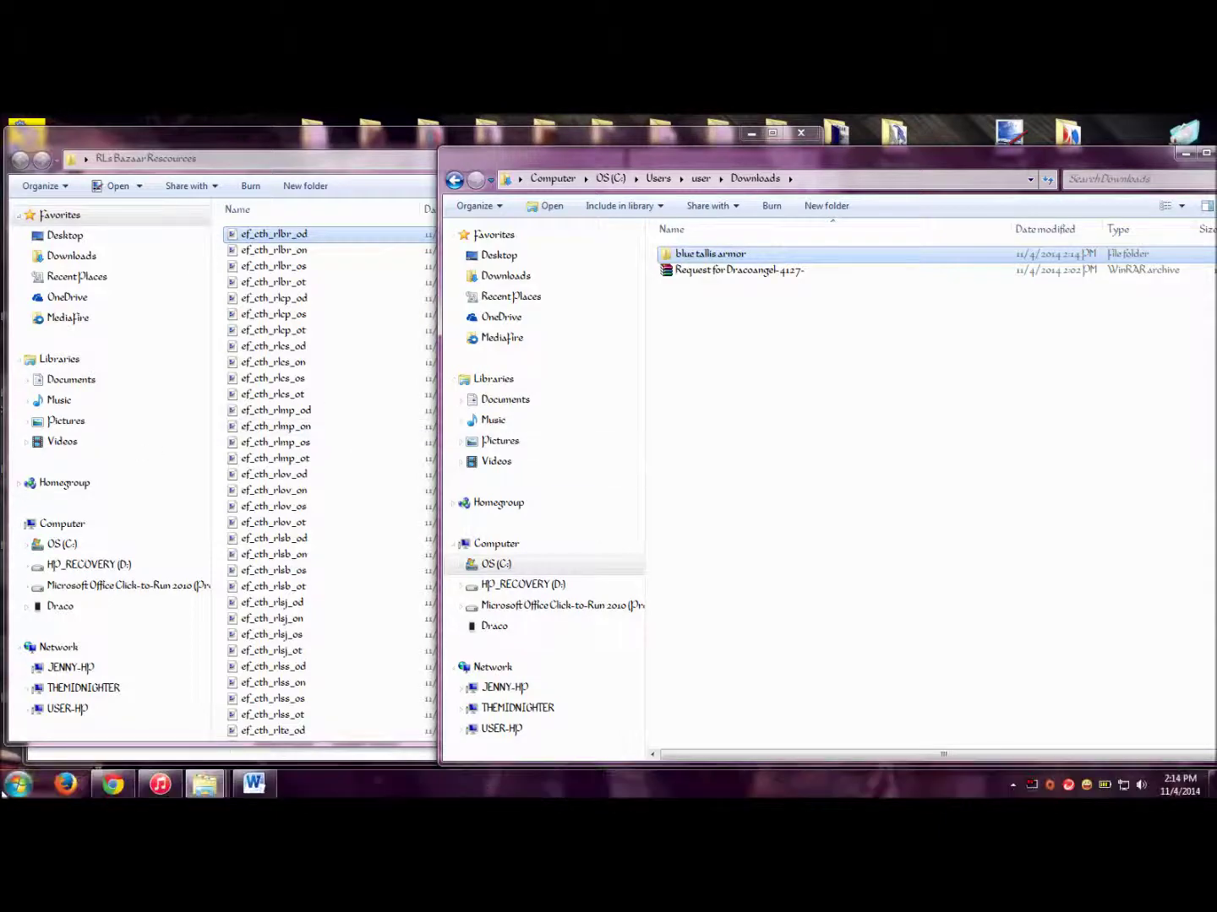
{"action": "left_click", "coordinate": [19, 784]}
{"action": "left_click", "coordinate": [243, 390]}
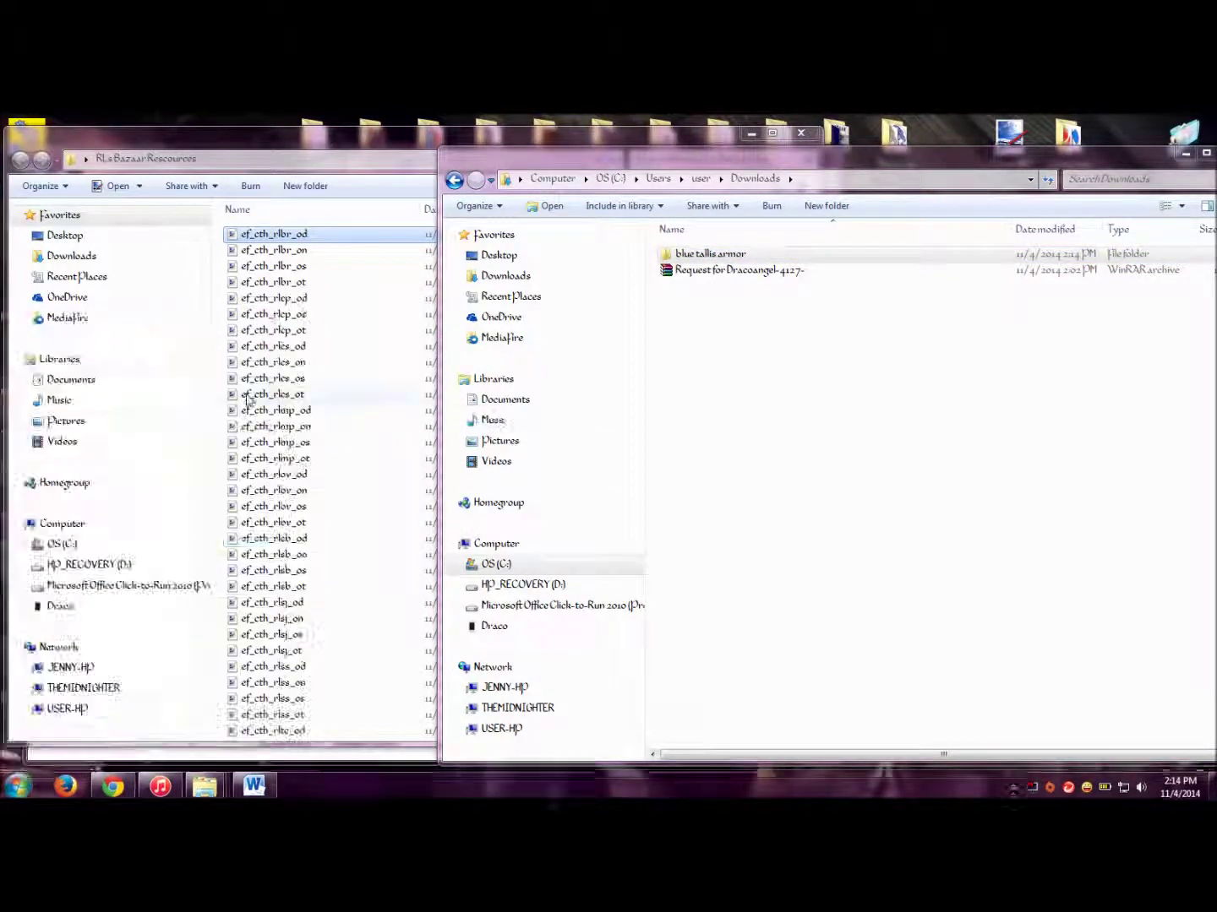
{"action": "double_click", "coordinate": [427, 376]}
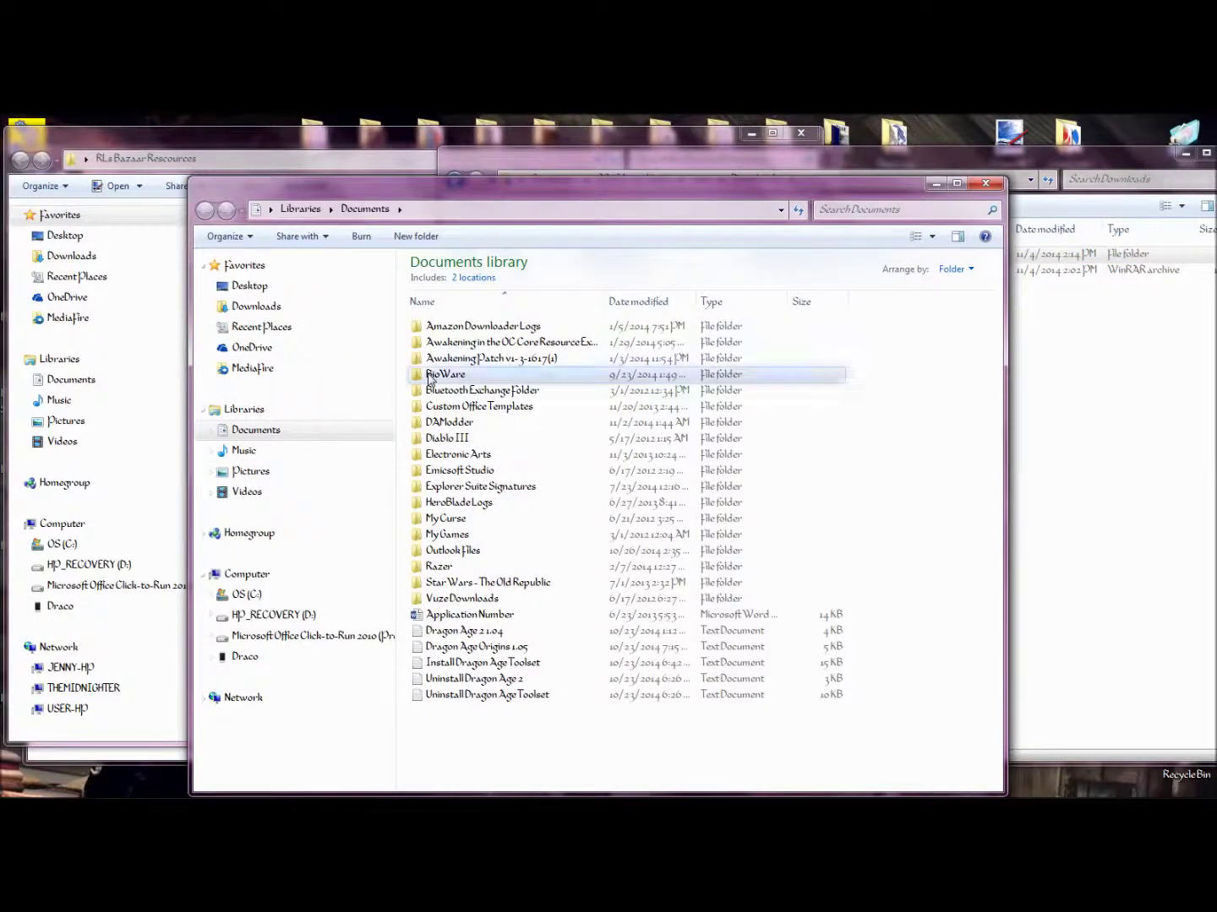
{"action": "double_click", "coordinate": [433, 328]}
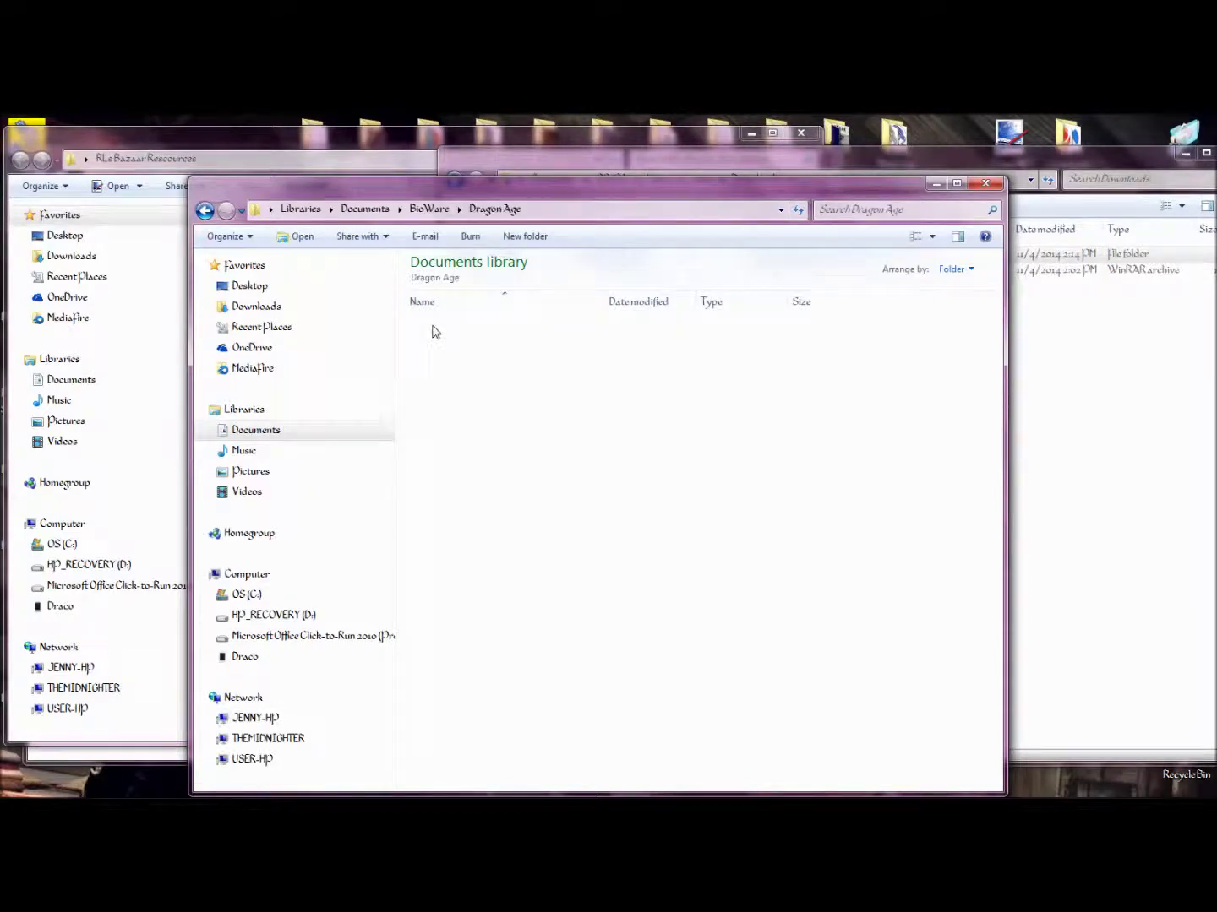
{"action": "double_click", "coordinate": [441, 409]}
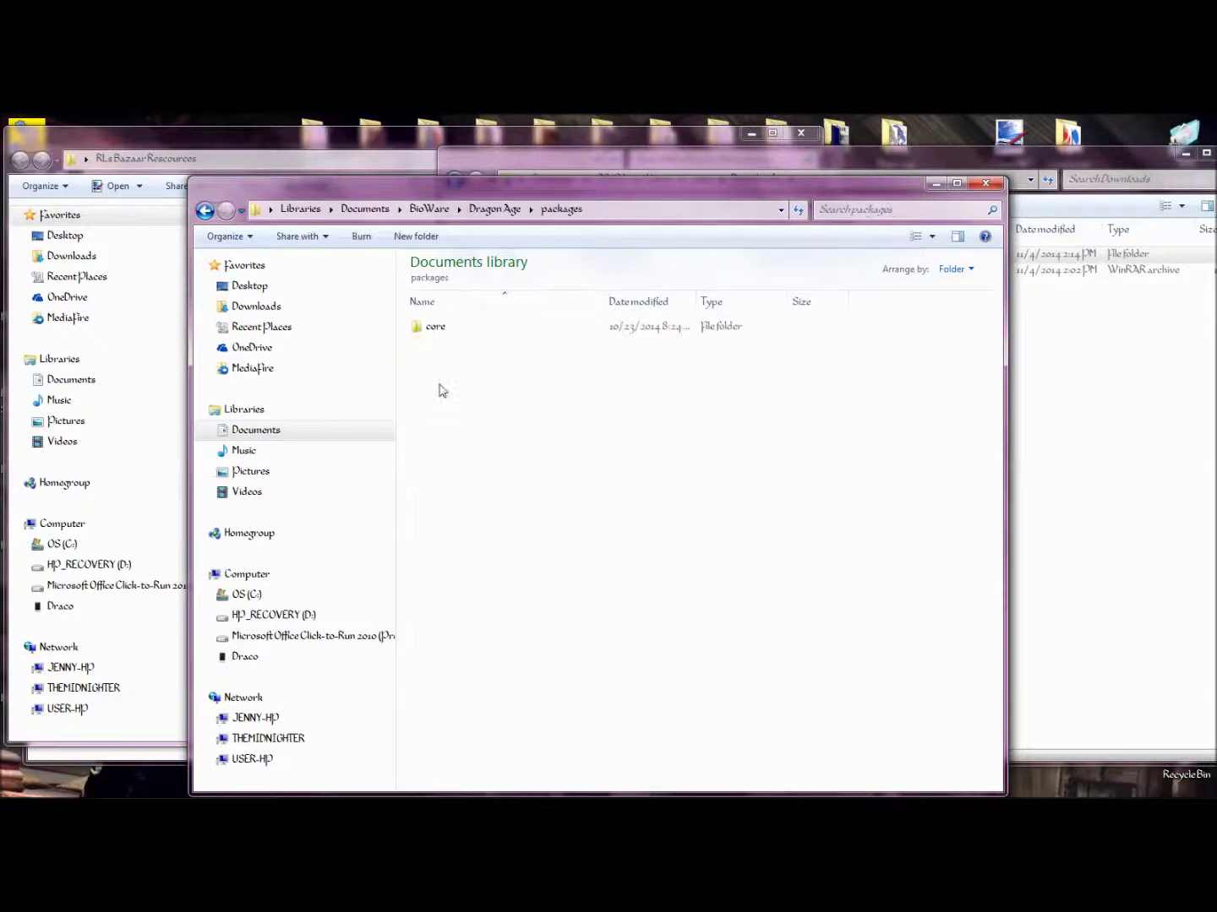
{"action": "double_click", "coordinate": [433, 331]}
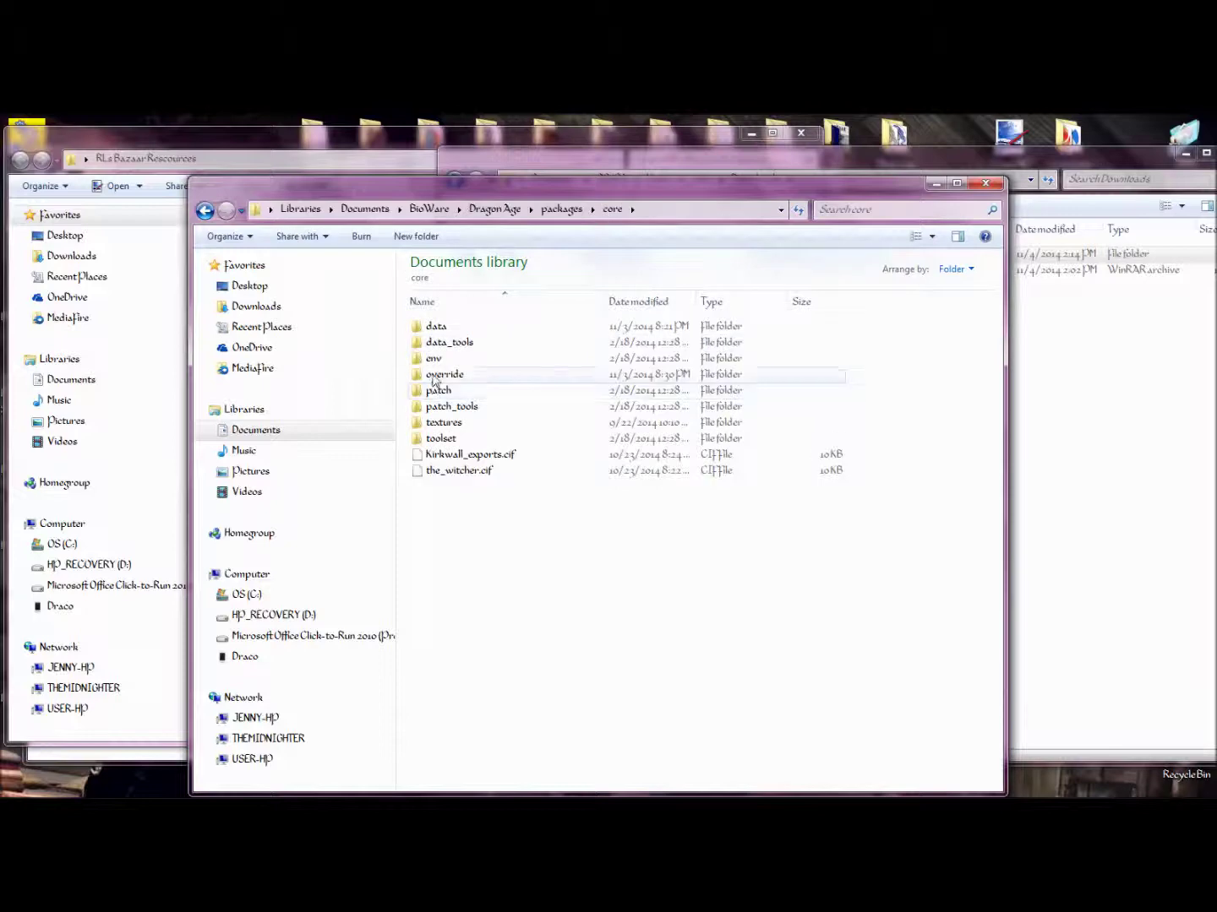
{"action": "double_click", "coordinate": [433, 375]}
{"action": "left_click", "coordinate": [1157, 457]}
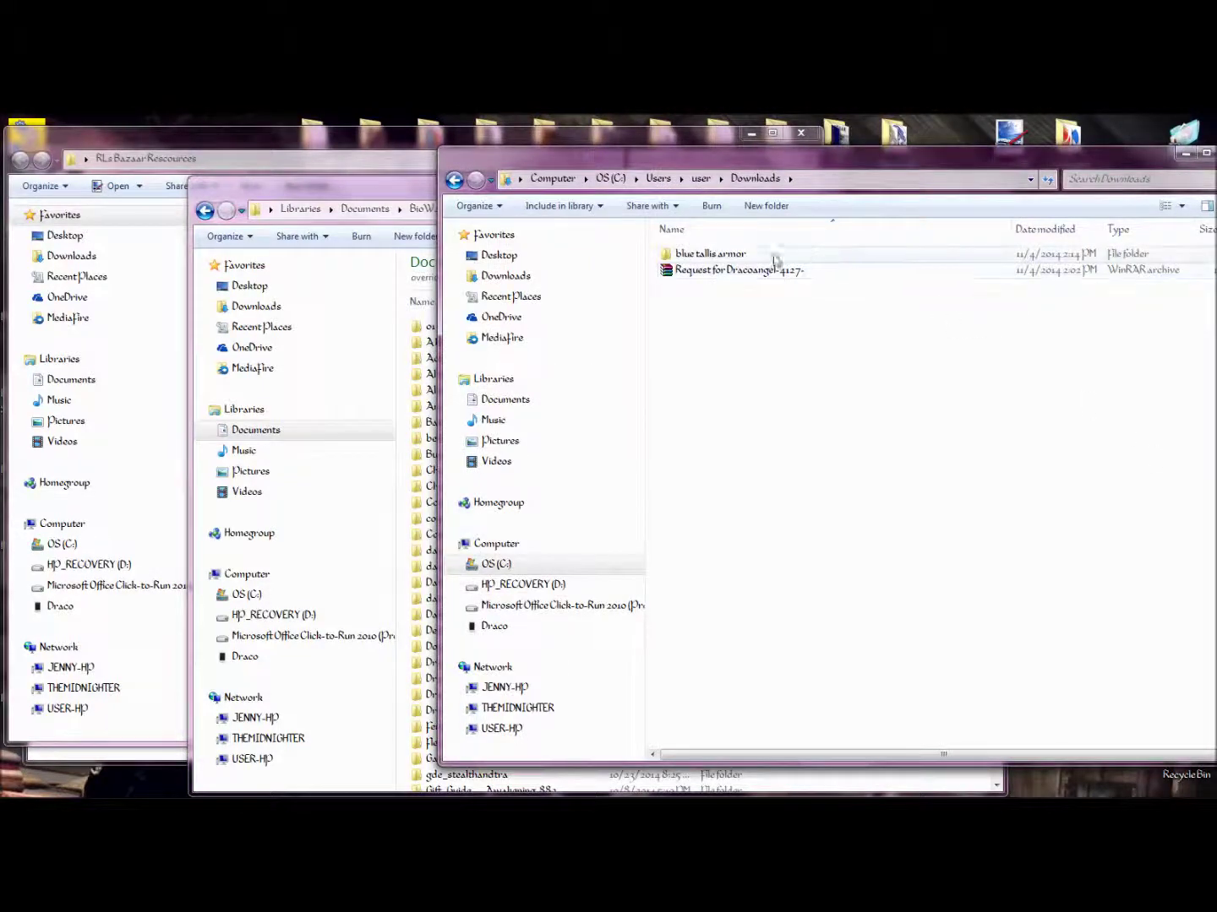
{"action": "left_click_drag", "start_coordinate": [361, 194], "coordinate": [155, 162]}
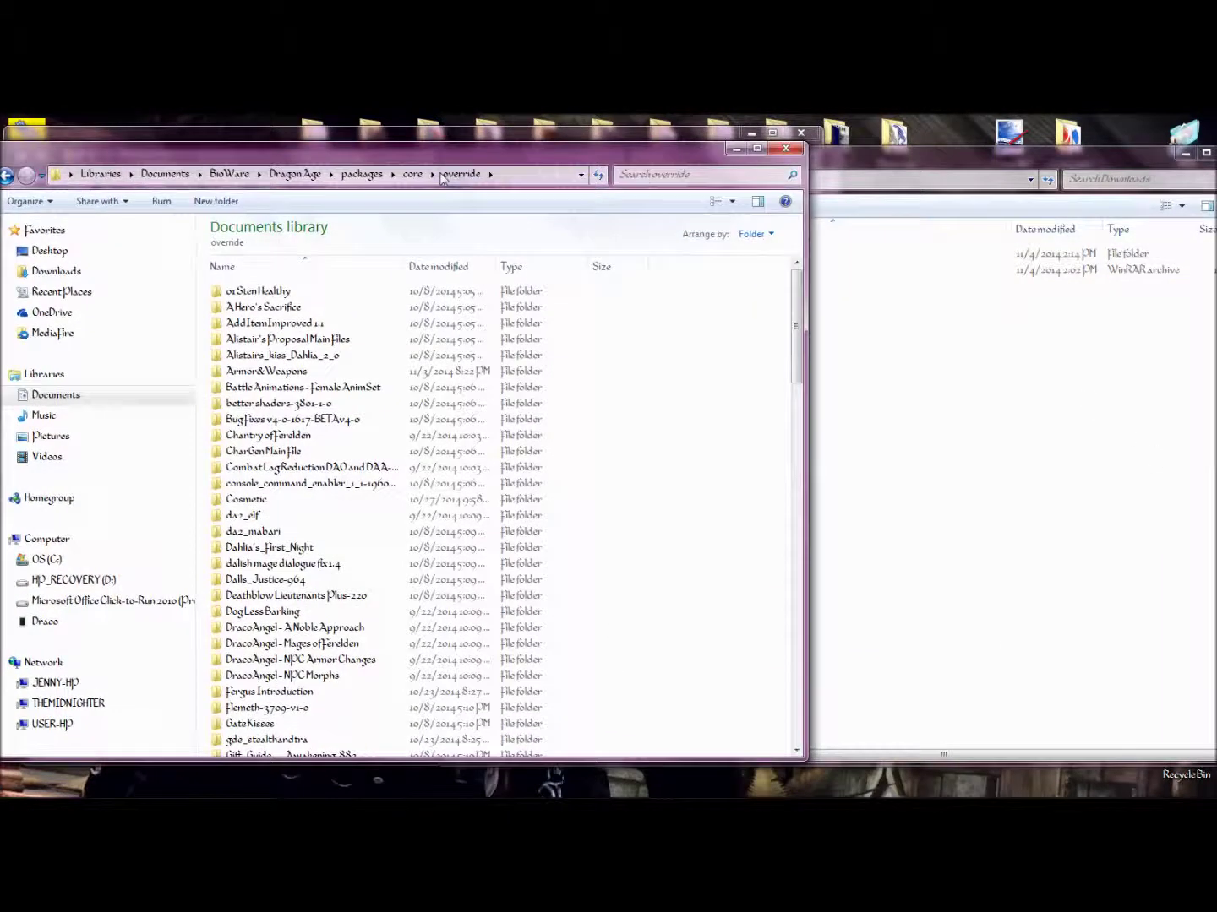
Drag the blue tallis armor folder from Downloads into the override folder, then minimize Medium Armor Pics
{"action": "left_click", "coordinate": [898, 163]}
{"action": "left_click_drag", "start_coordinate": [726, 254], "coordinate": [426, 266]}
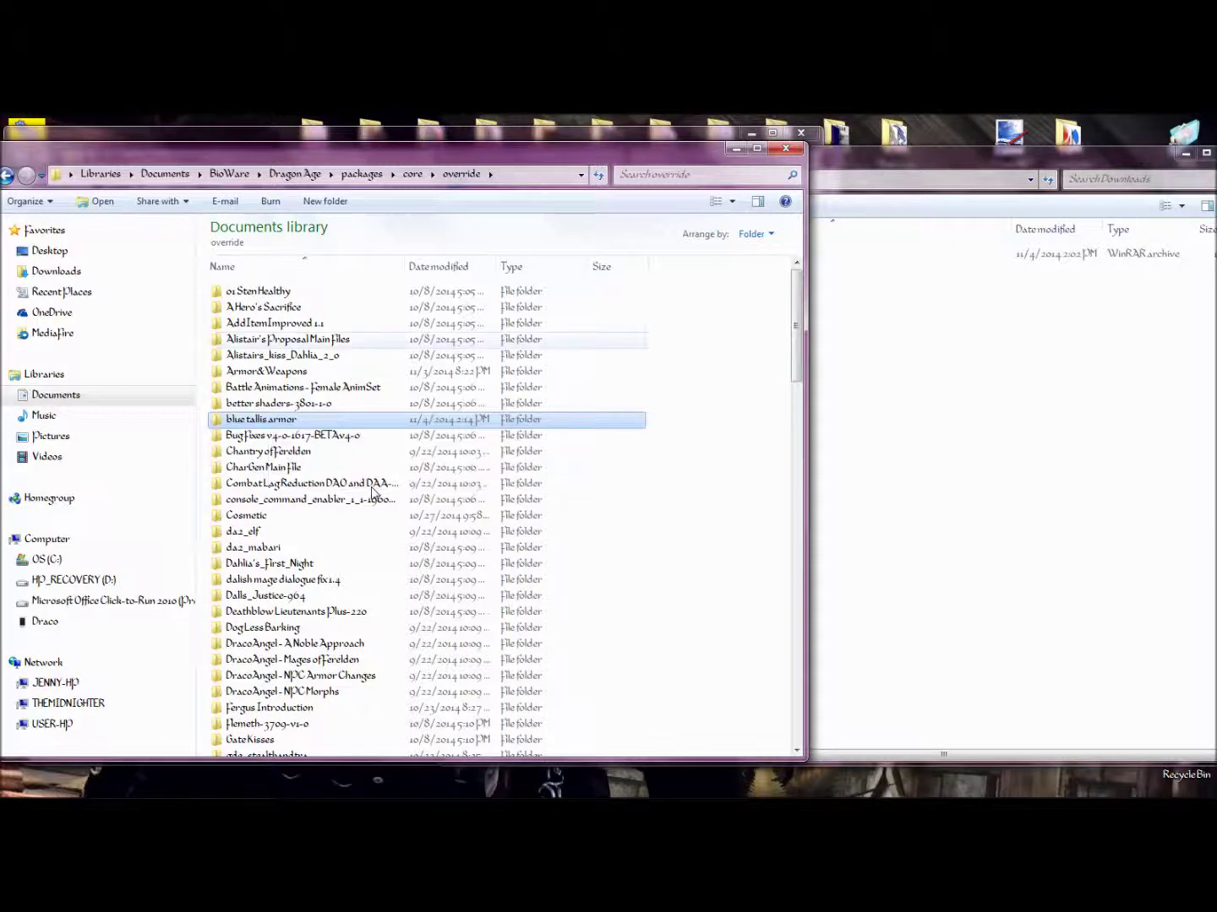
{"action": "mouse_move", "coordinate": [170, 791]}
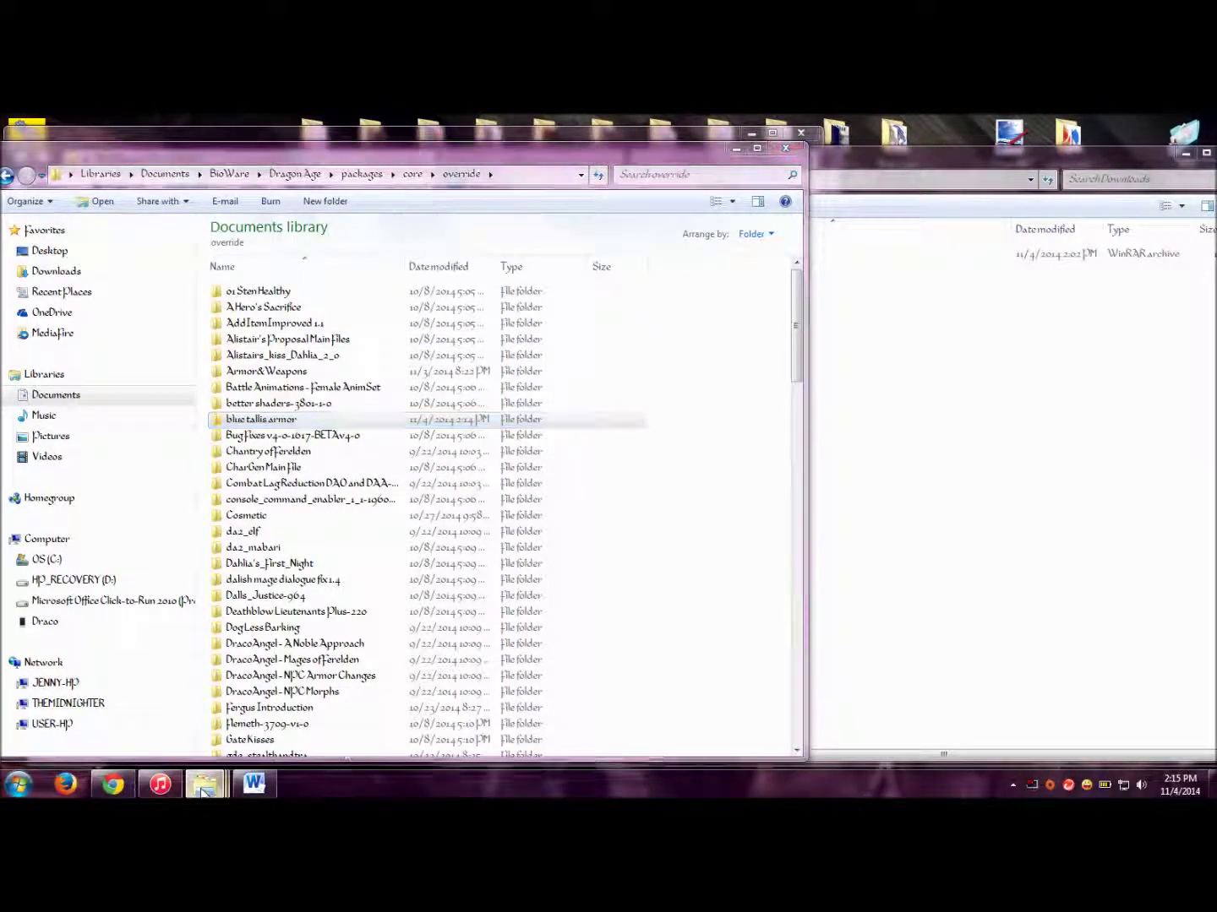
{"action": "left_click", "coordinate": [453, 679]}
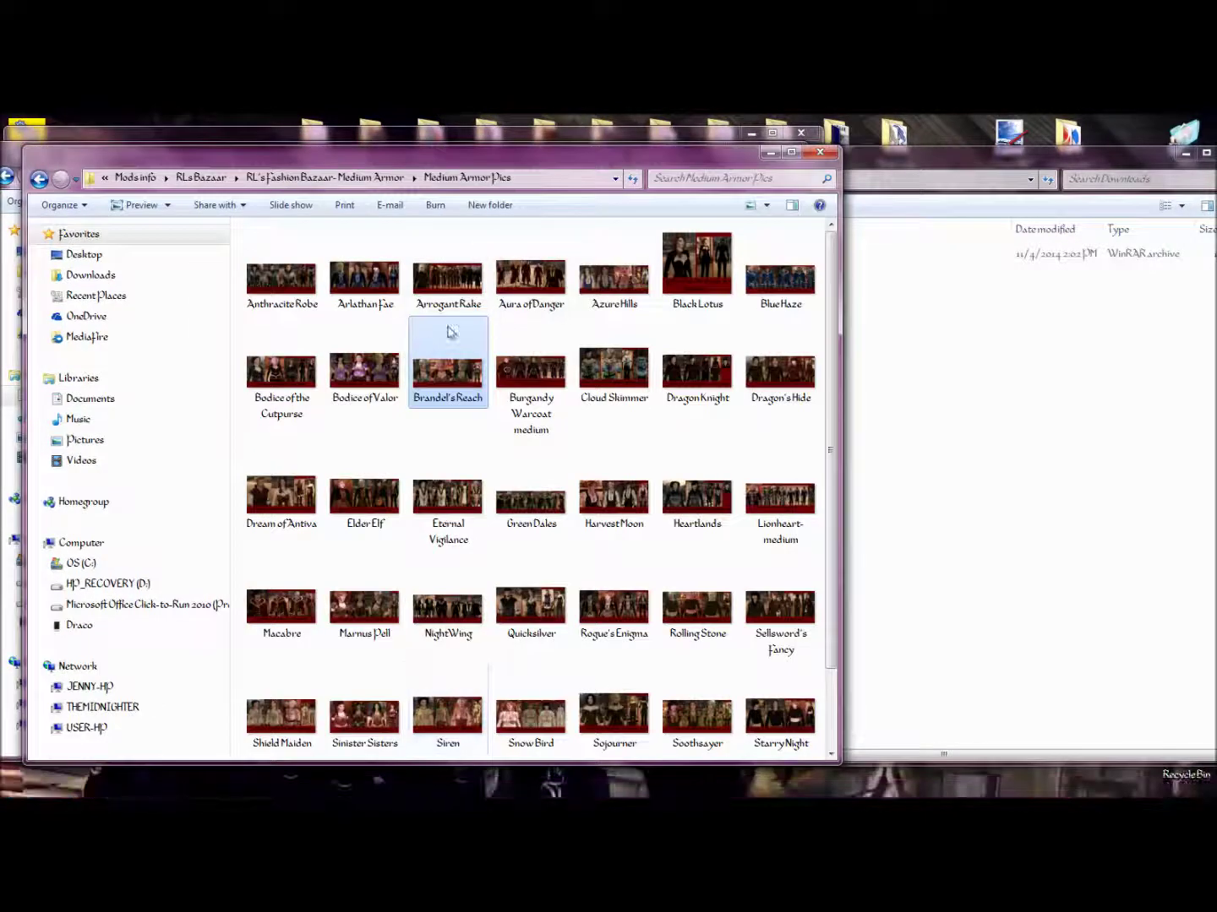
{"action": "left_click", "coordinate": [771, 153]}
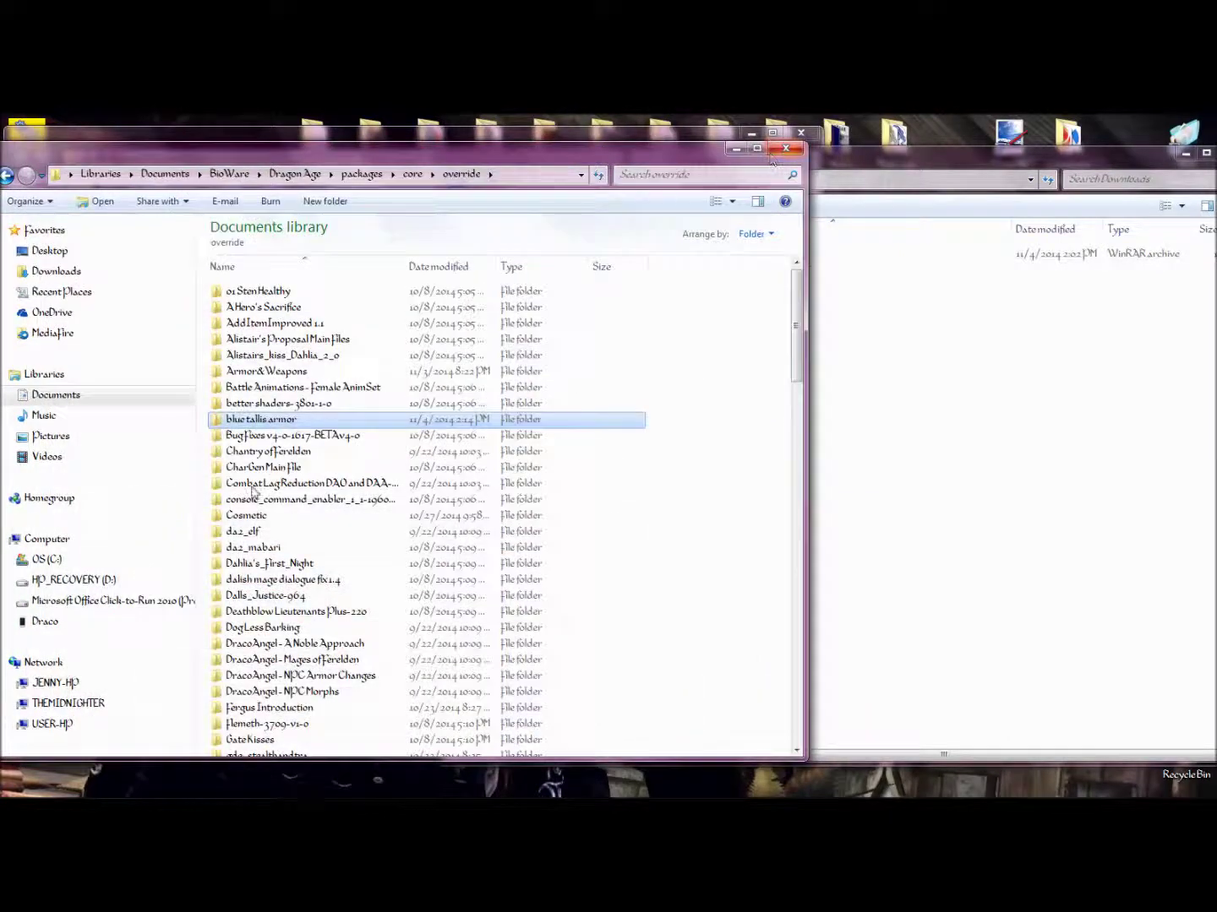